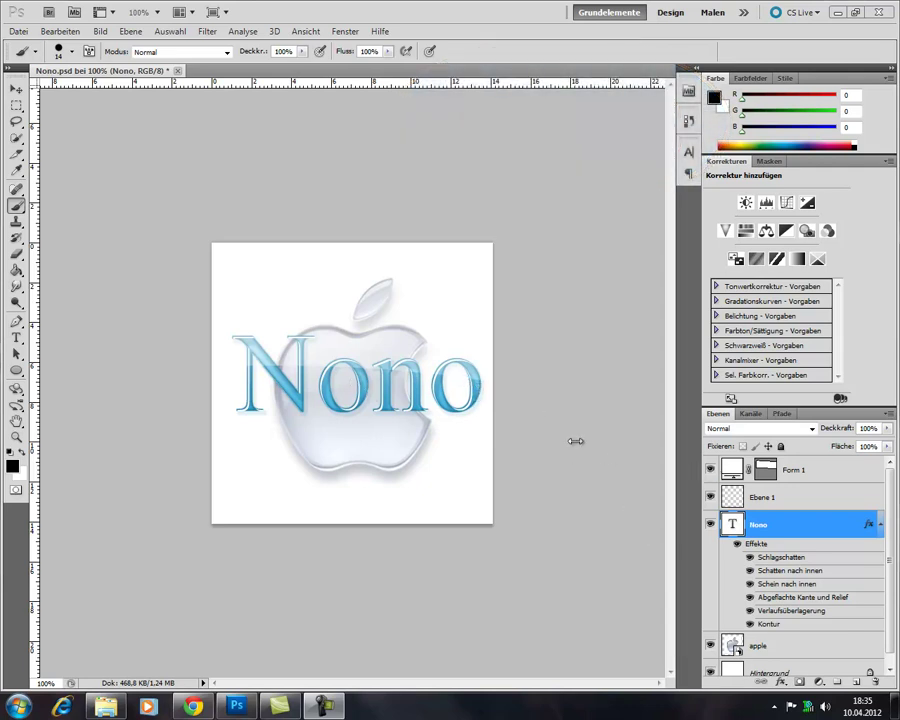
# Step: Hide the Form 1, Nono and apple layers so only the white background shows
pyautogui.click(710, 469)
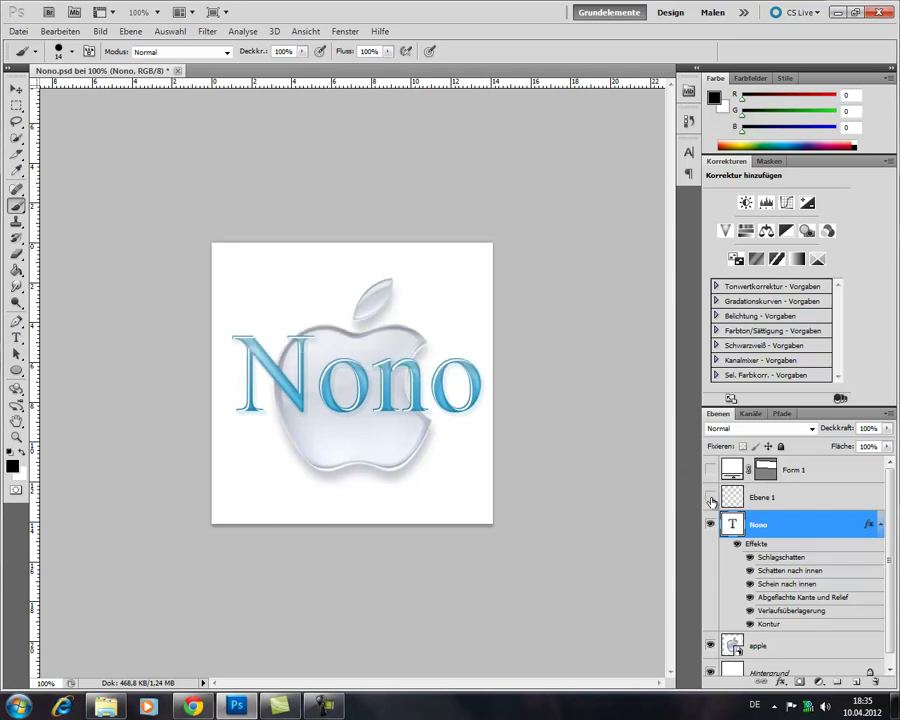
pyautogui.click(710, 524)
pyautogui.click(710, 647)
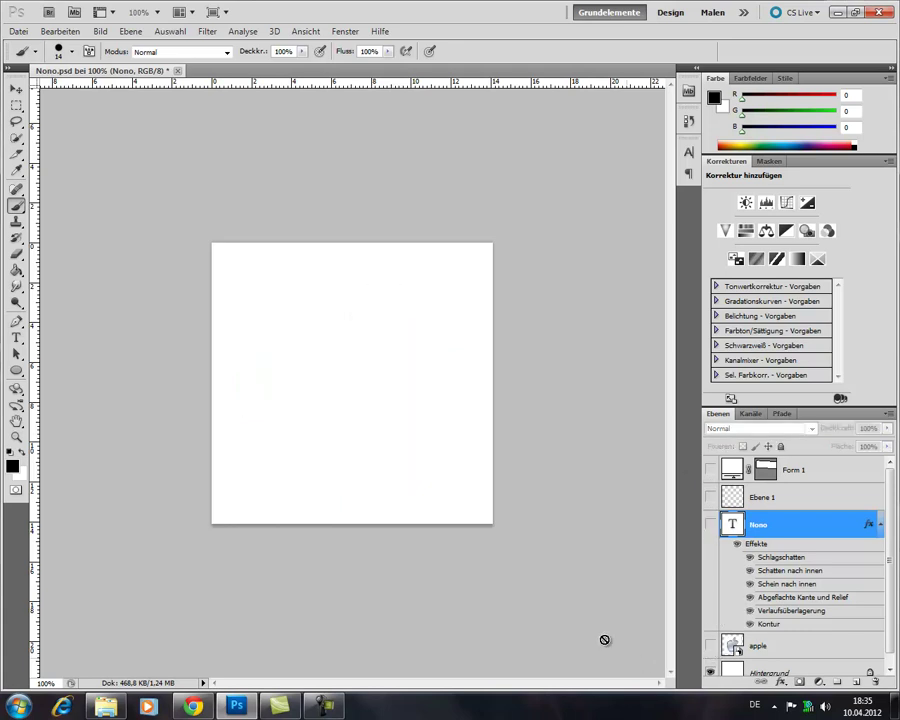
# Step: Start a new 160 pt text layer on the canvas with the Type tool
pyautogui.click(16, 338)
pyautogui.click(250, 374)
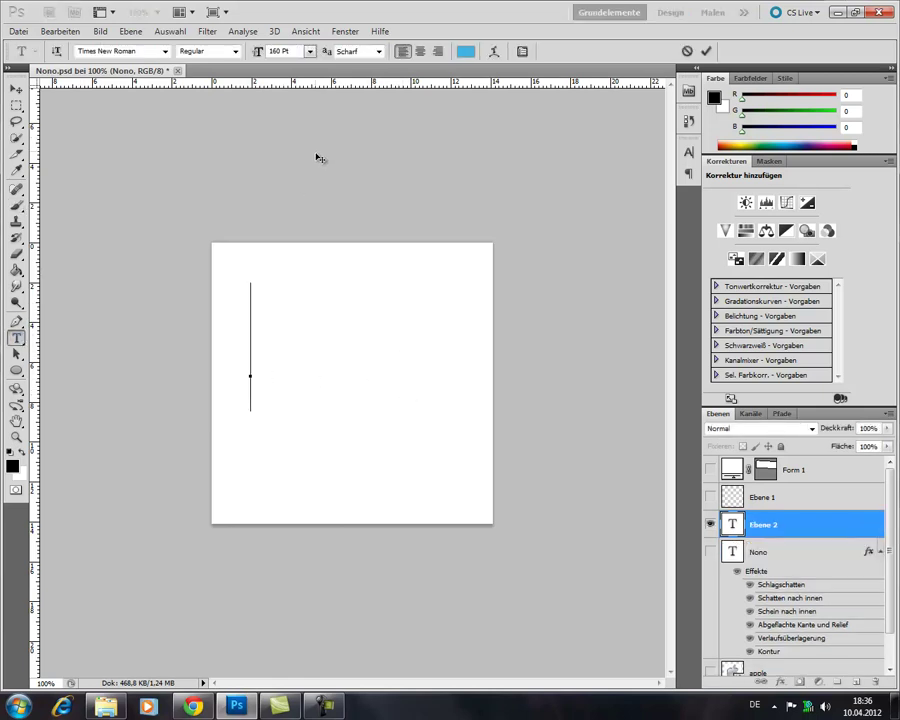
pyautogui.press('Return')
# Step: Select and show the Nono layer, and check that its text colour is #41b3de
pyautogui.click(734, 552)
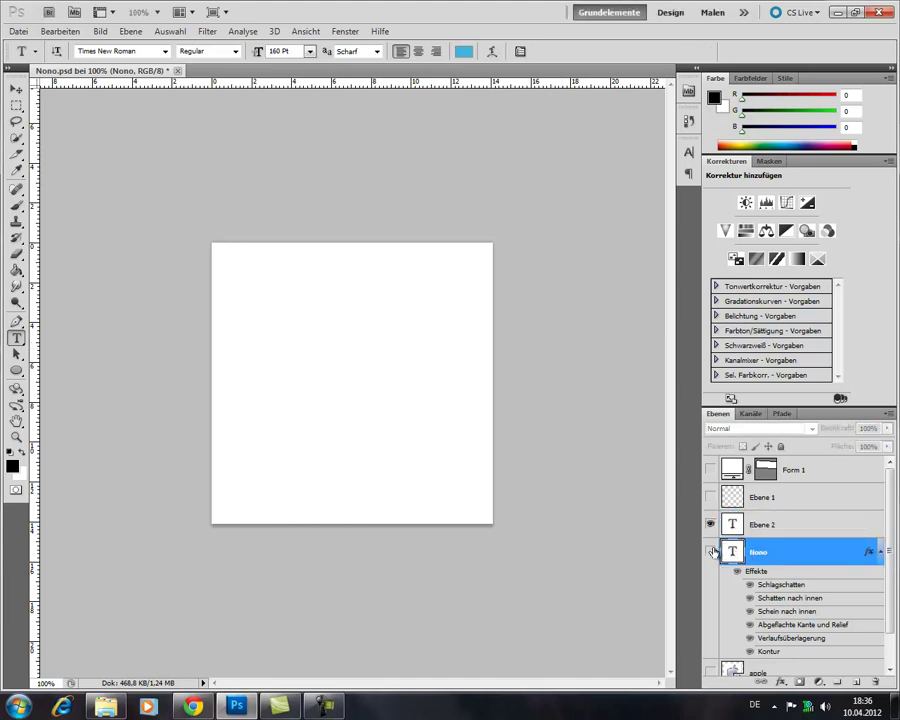
pyautogui.click(711, 552)
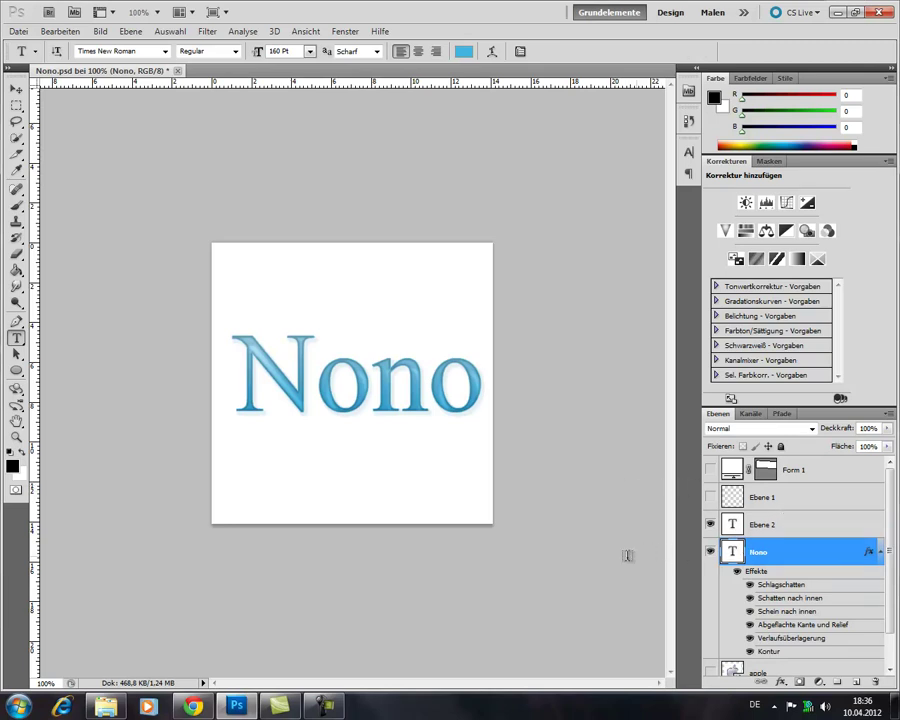
pyautogui.click(463, 51)
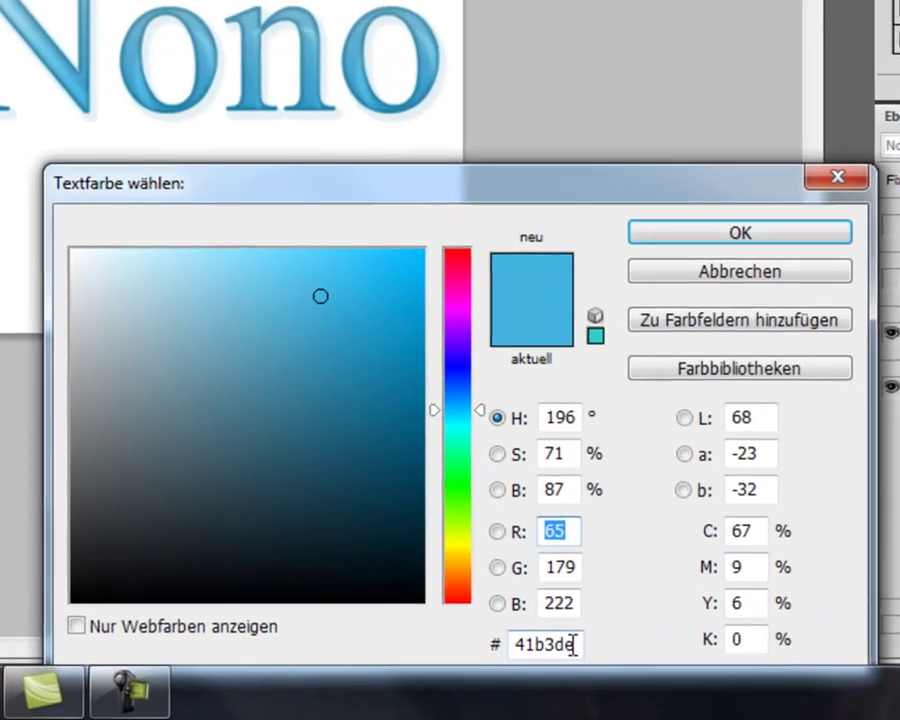
pyautogui.moveTo(572, 645); pyautogui.dragTo(513, 650)
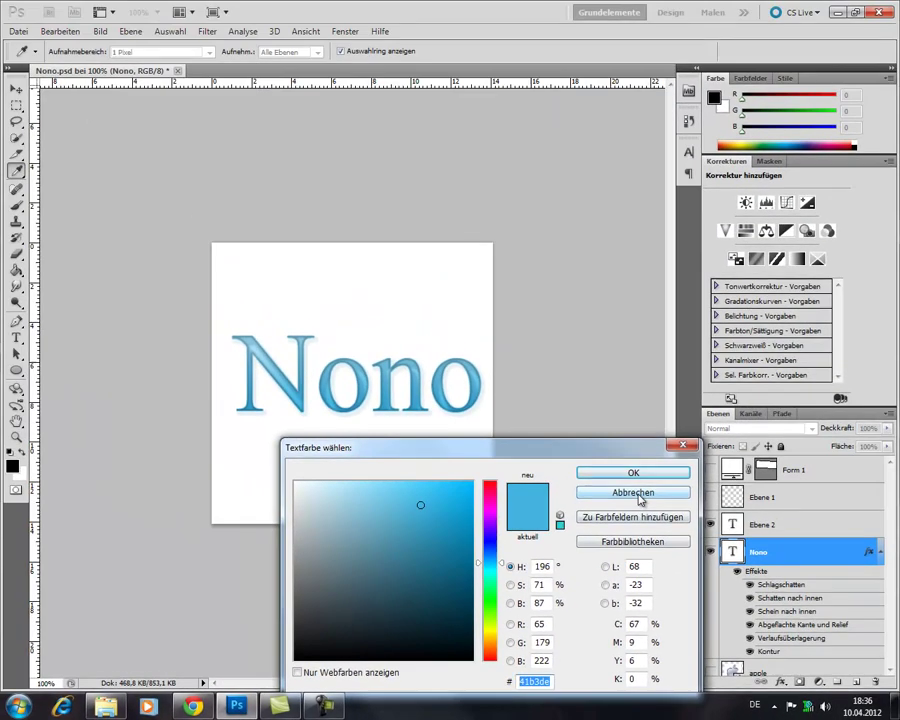
pyautogui.click(640, 499)
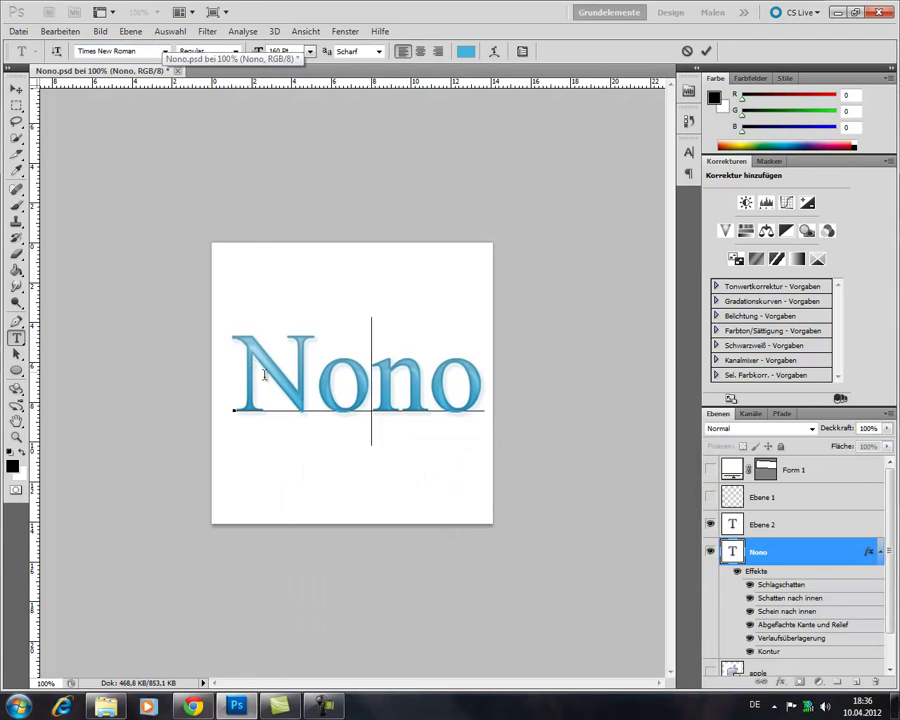
# Step: Open Nono's Ebenenstil dialog and view its Schlagschatten: Multiply, 14% opacity, 65% spread, 5 px
pyautogui.doubleClick(778, 572)
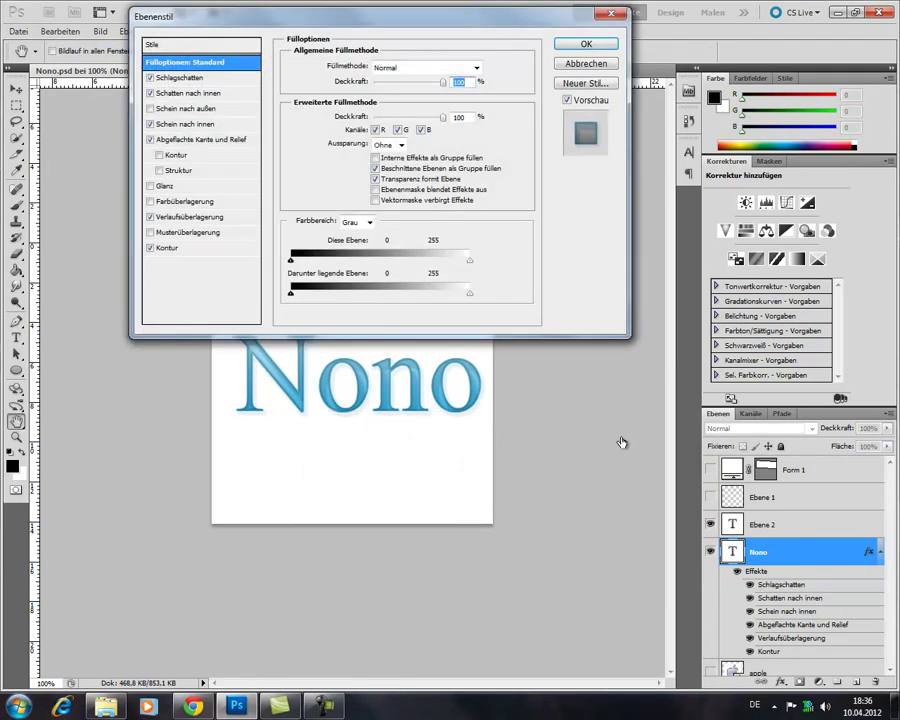
pyautogui.moveTo(275, 27); pyautogui.dragTo(552, 125)
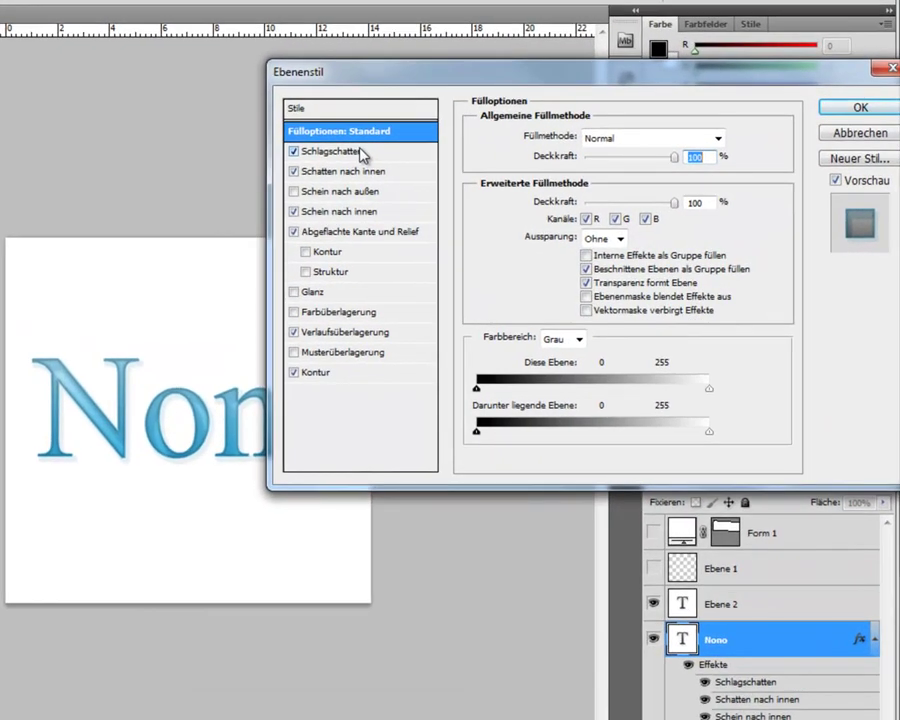
pyautogui.click(360, 152)
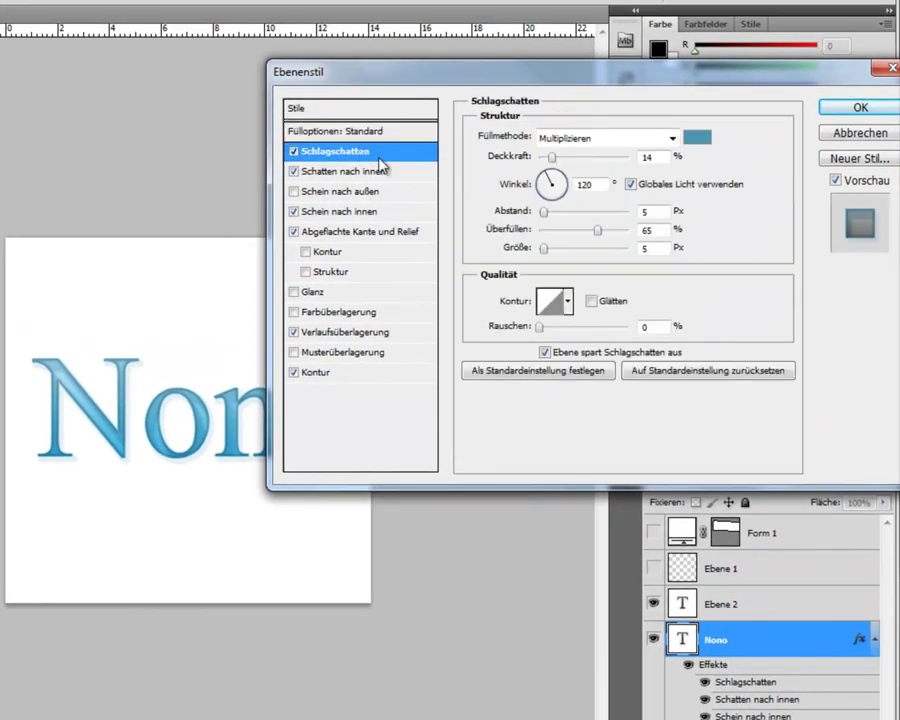
pyautogui.click(693, 144)
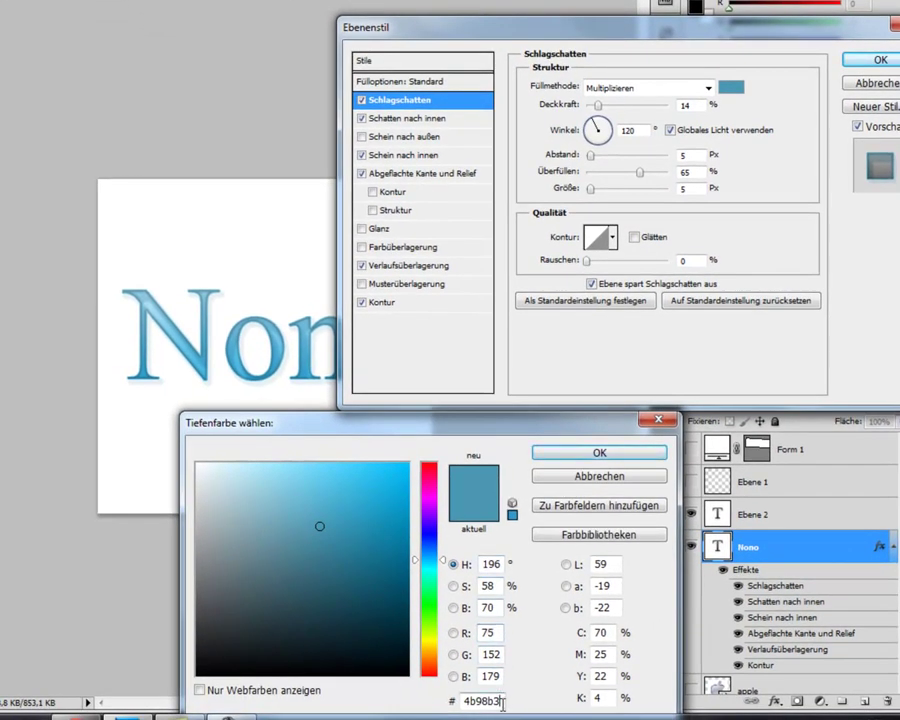
pyautogui.moveTo(502, 703); pyautogui.dragTo(467, 706)
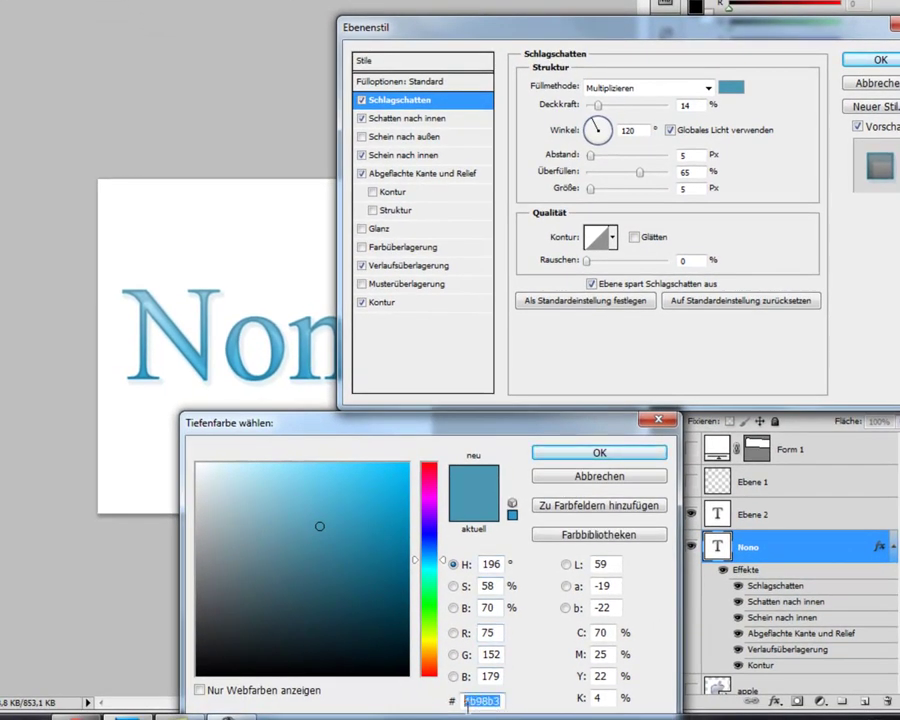
pyautogui.click(659, 419)
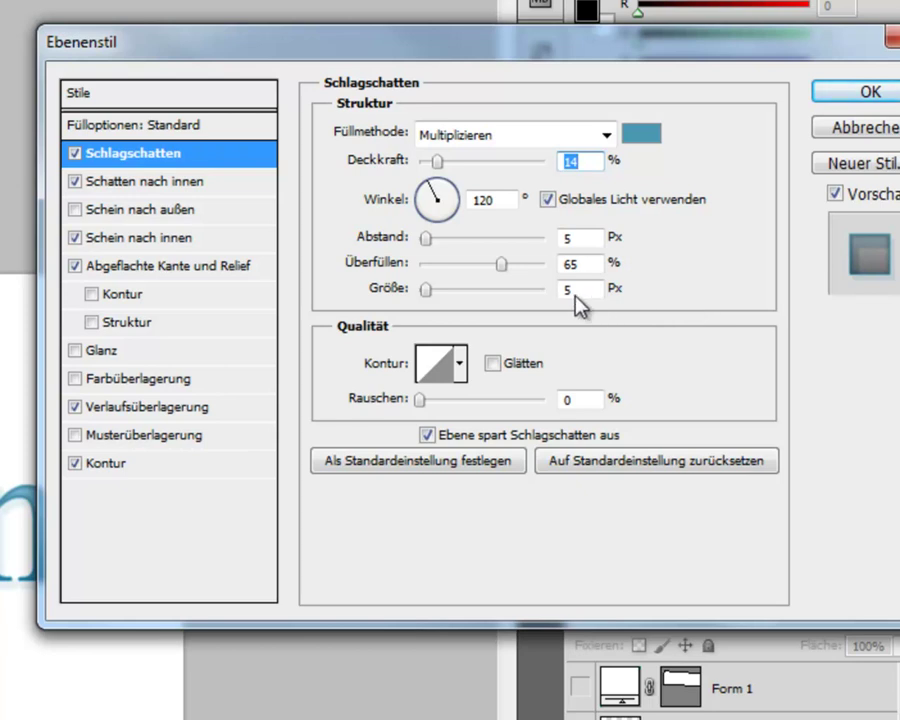
# Step: Check Nono's inner shadow colour 4b98b3, then view its inner glow: Normal, 35%, 25% choke, 5 px
pyautogui.click(218, 186)
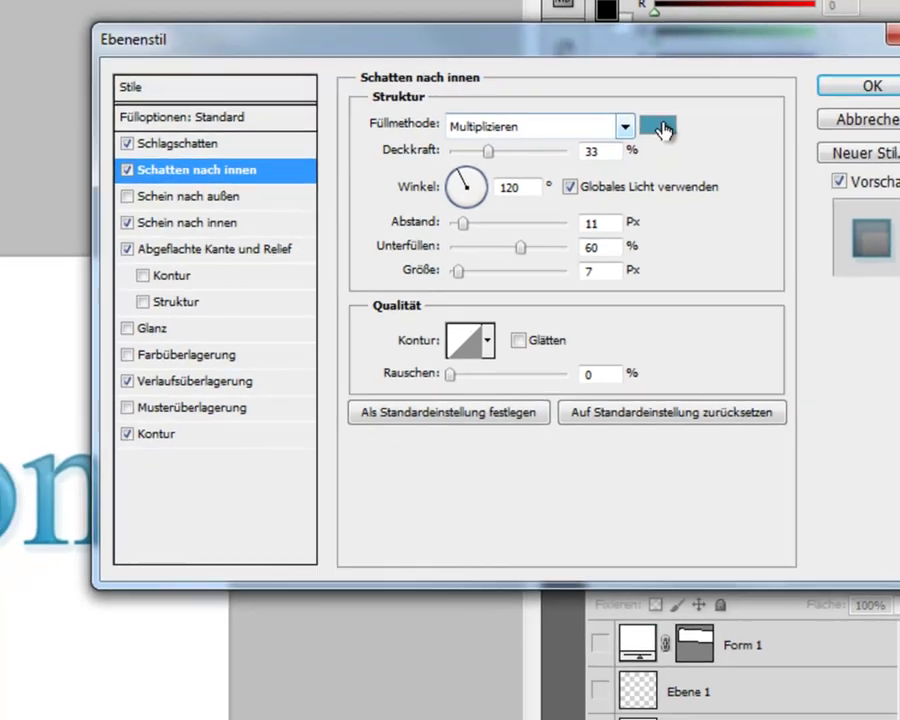
pyautogui.click(641, 134)
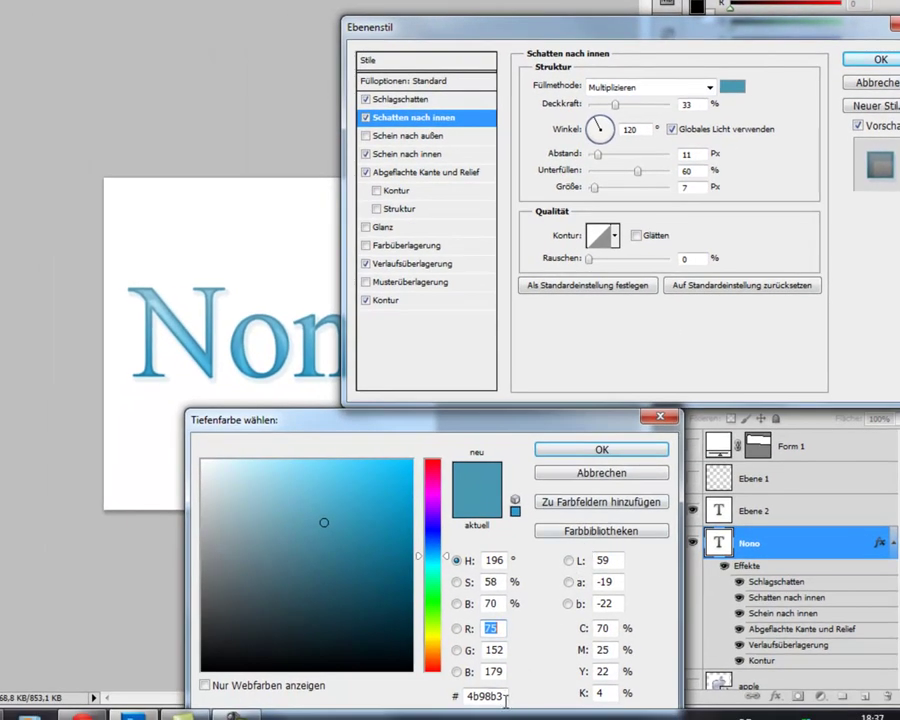
pyautogui.doubleClick(503, 697)
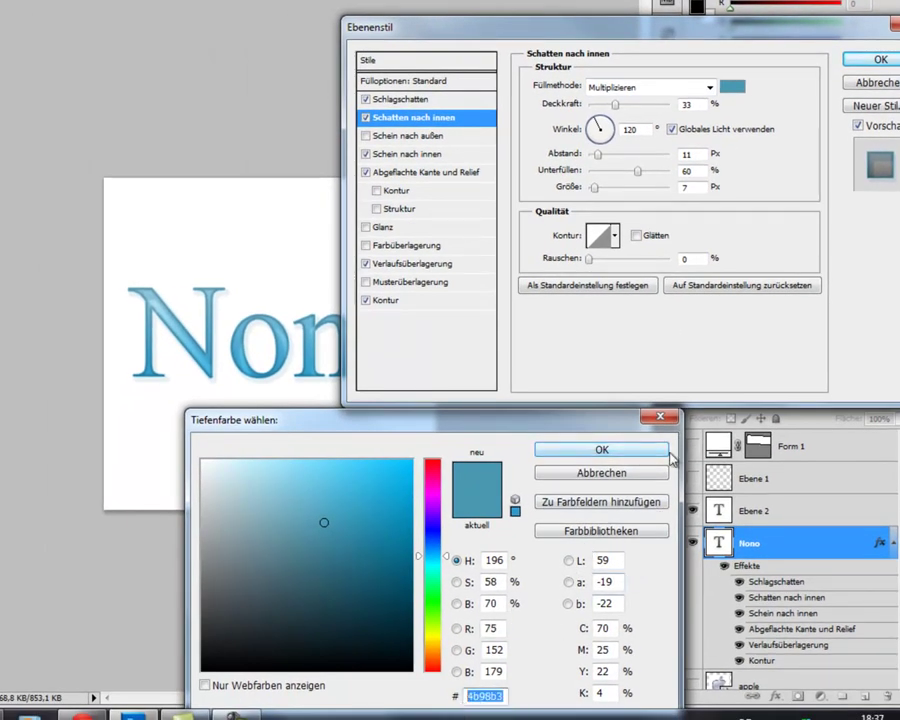
pyautogui.click(646, 477)
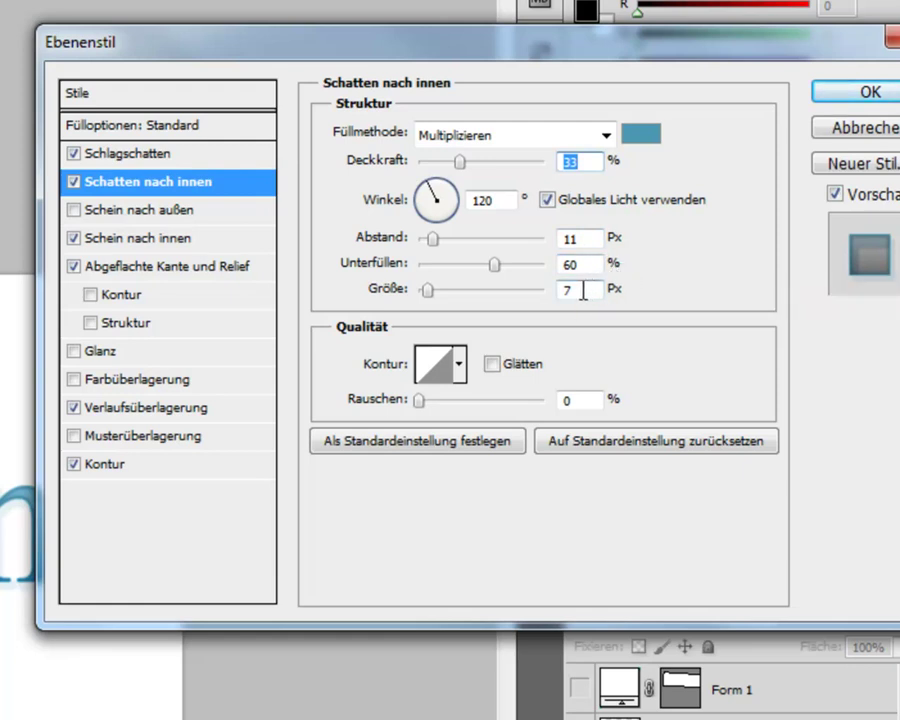
pyautogui.click(213, 242)
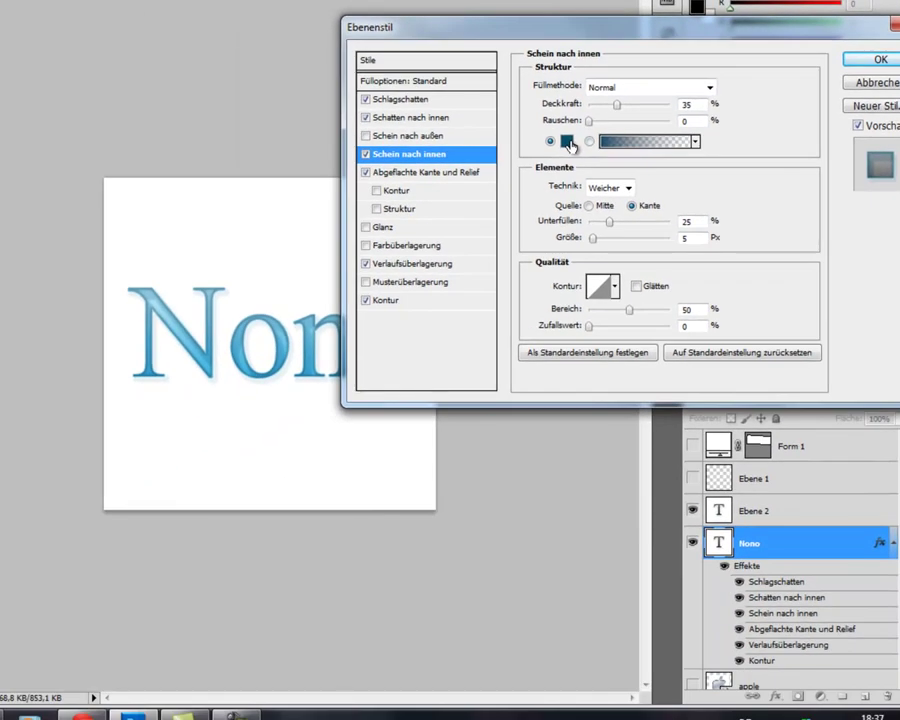
pyautogui.click(567, 142)
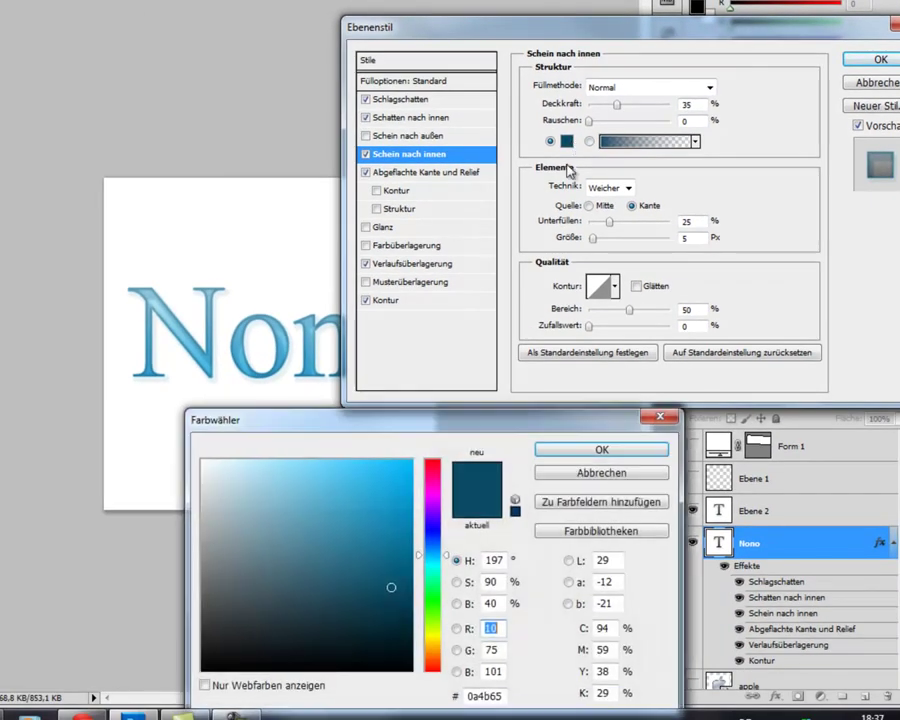
pyautogui.click(490, 695)
pyautogui.doubleClick(484, 695)
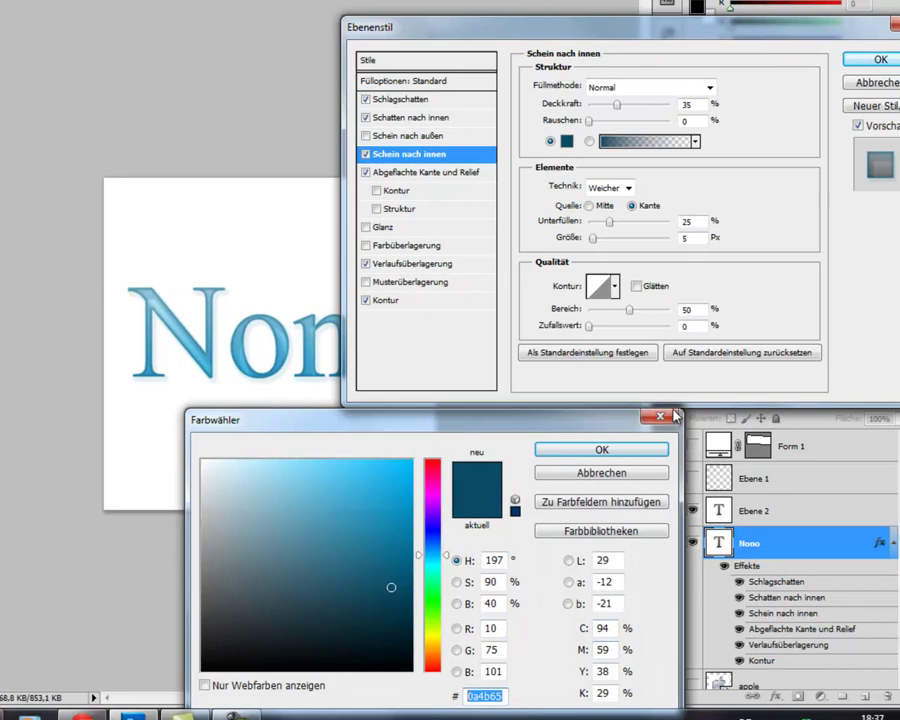
pyautogui.press('Return')
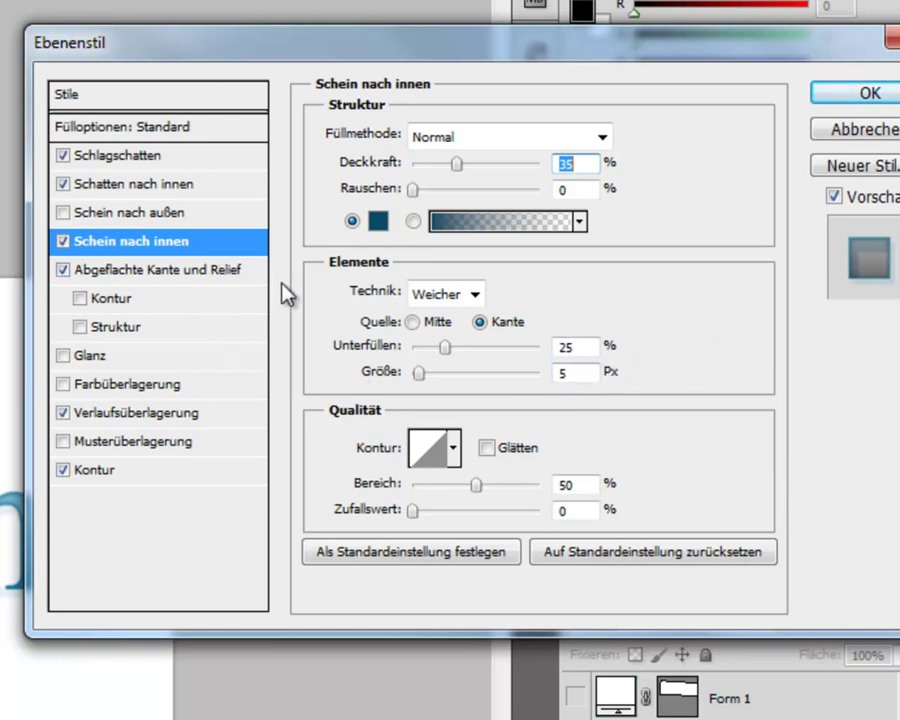
# Step: Review Nono's bevel and emboss, then view its gradient overlay: Normal, 65%, linear, 90°
pyautogui.click(245, 276)
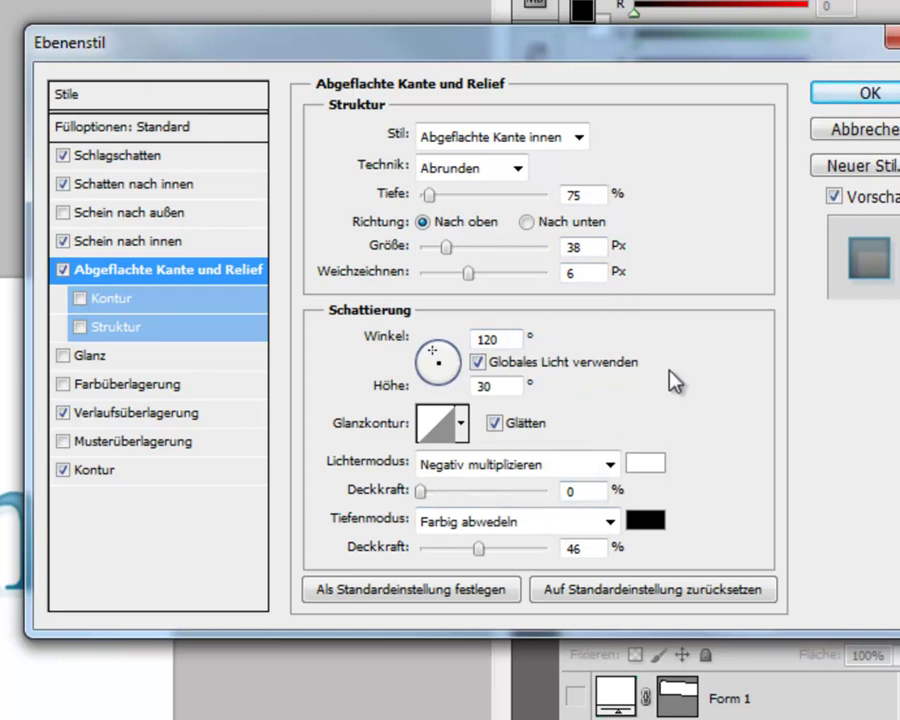
pyautogui.click(177, 412)
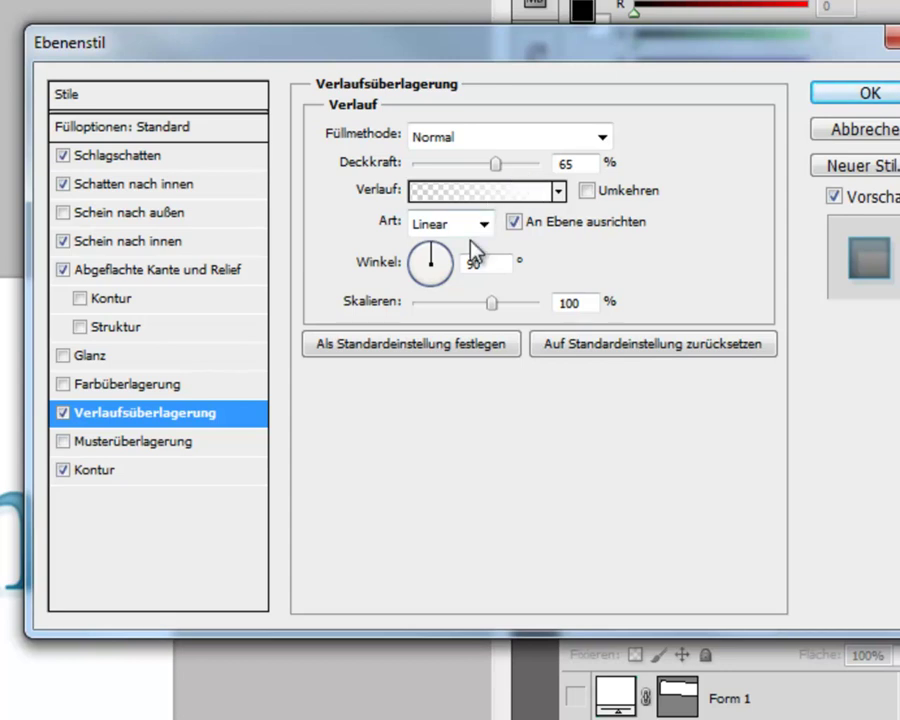
# Step: Confirm the overlay's white gradient fades from 0% opacity at the left to 100% at the right
pyautogui.click(468, 192)
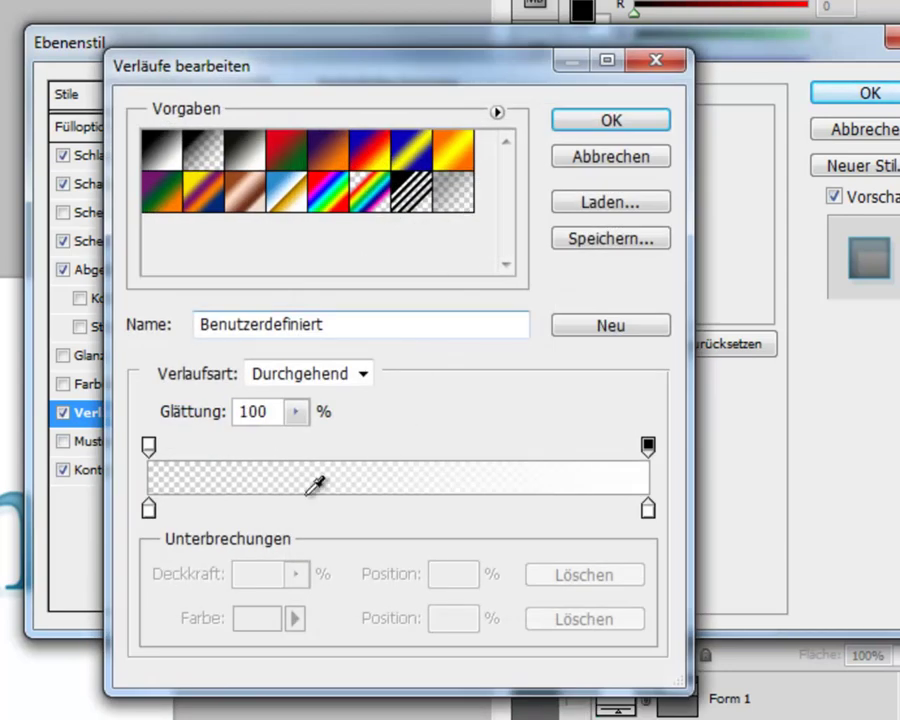
pyautogui.click(150, 511)
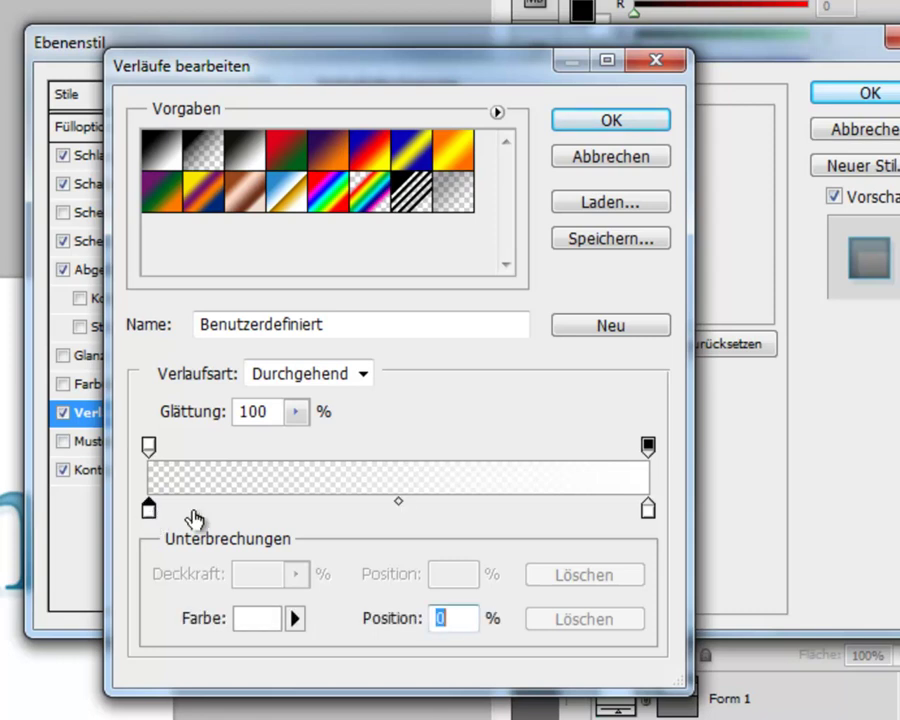
pyautogui.click(300, 418)
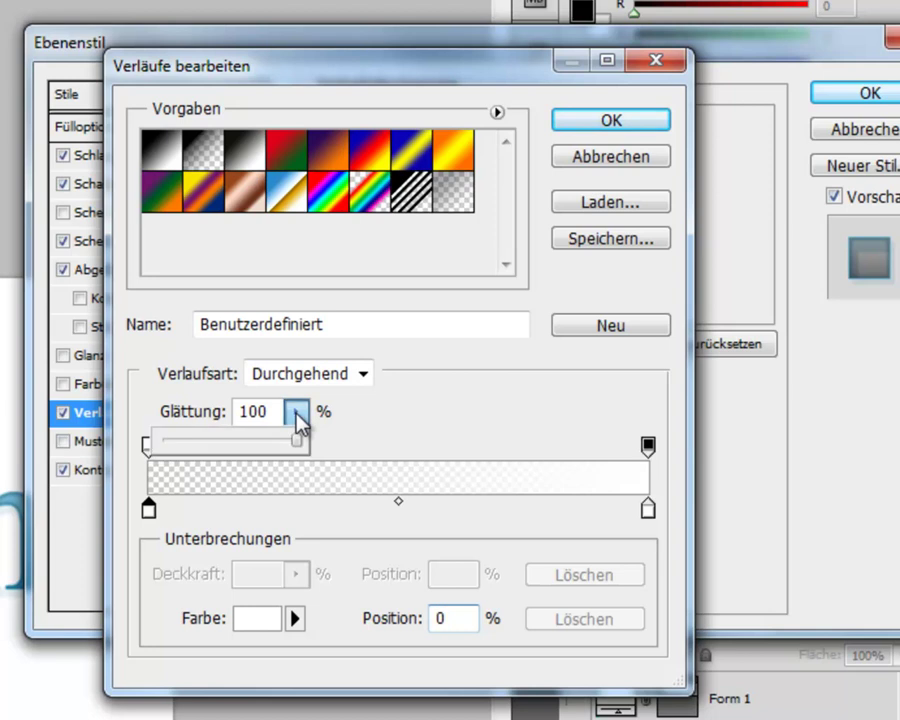
pyautogui.click(364, 375)
pyautogui.click(366, 377)
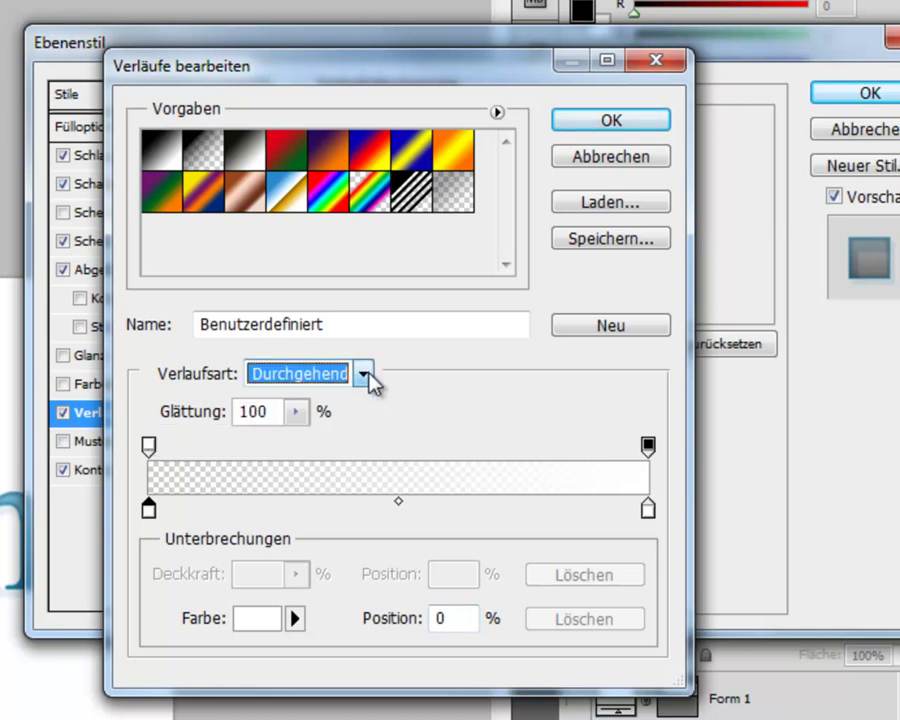
pyautogui.click(648, 510)
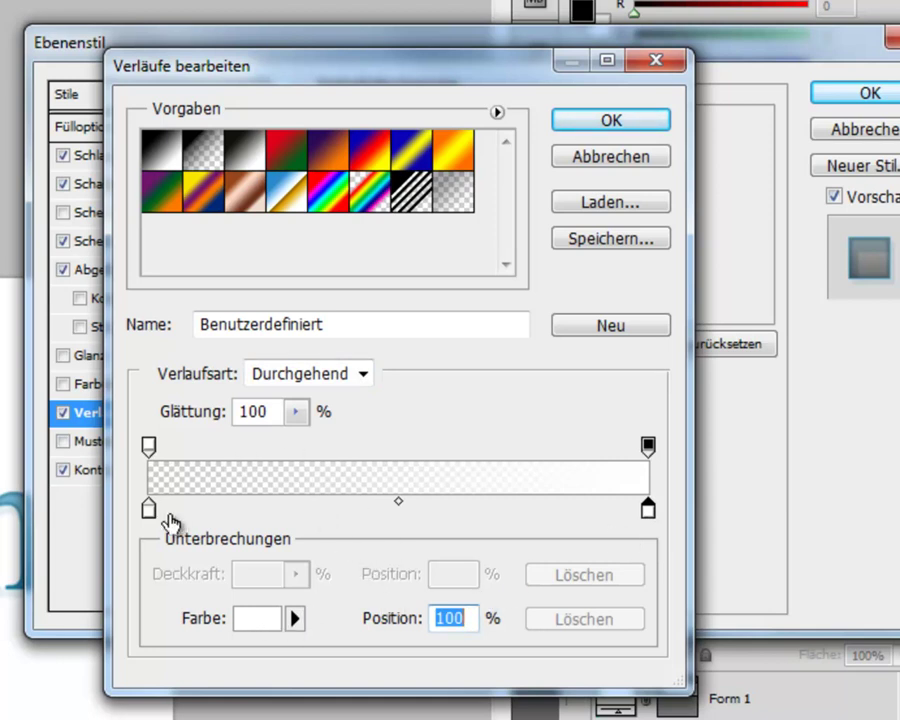
pyautogui.click(151, 449)
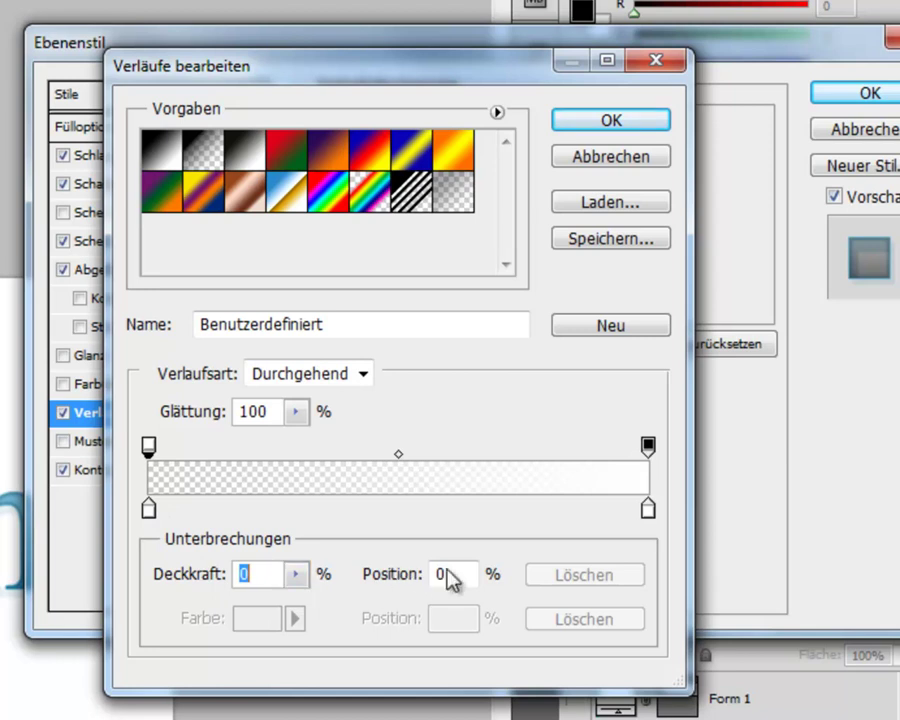
pyautogui.click(649, 446)
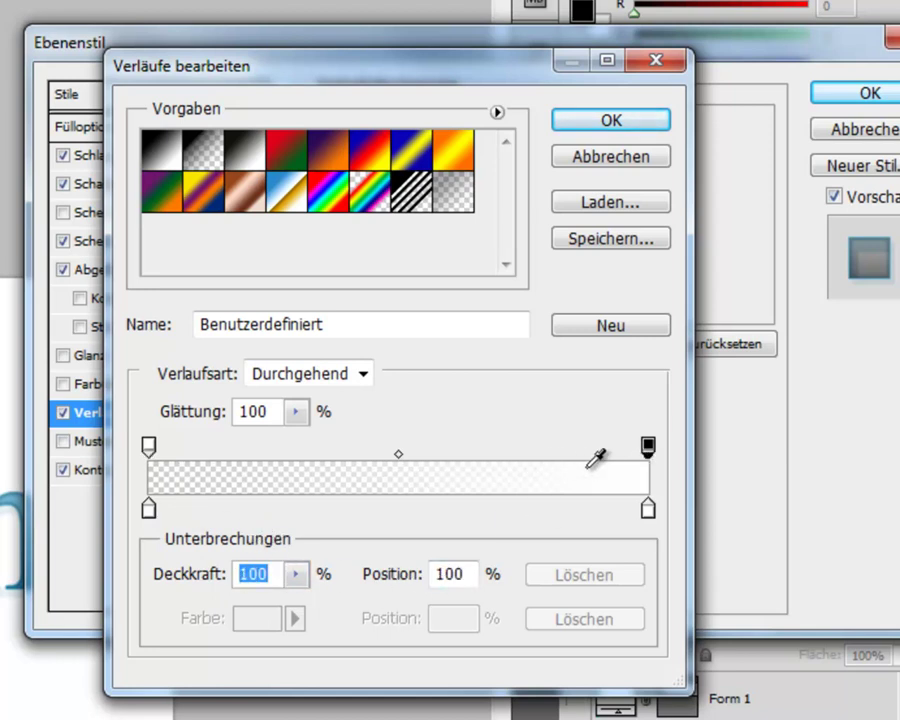
pyautogui.click(617, 126)
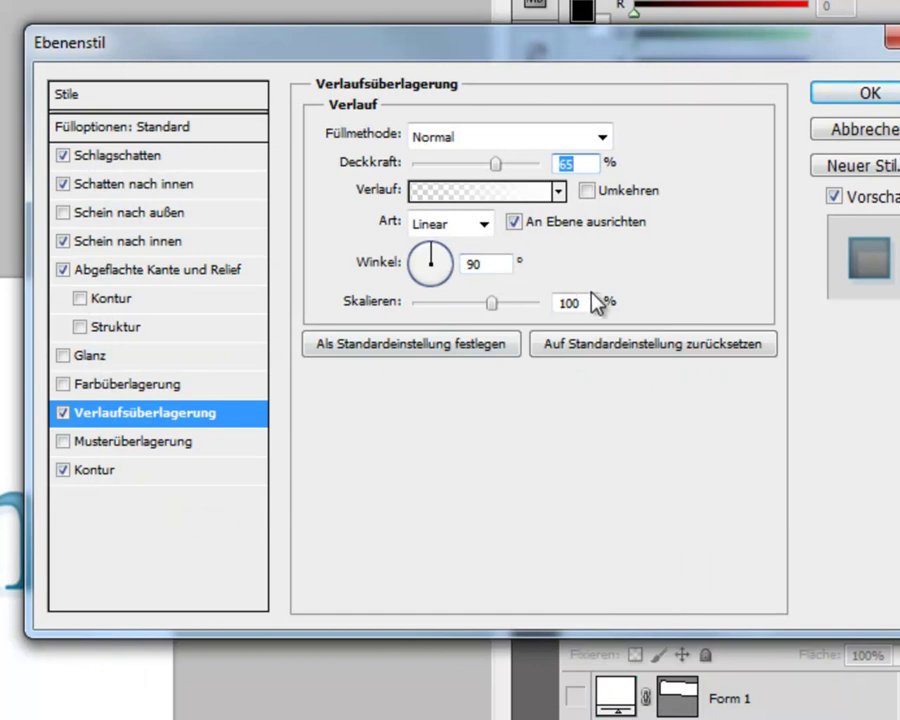
# Step: Check Nono's 1 px stroke colour #0586af at 50%, then apply the layer styles
pyautogui.click(130, 485)
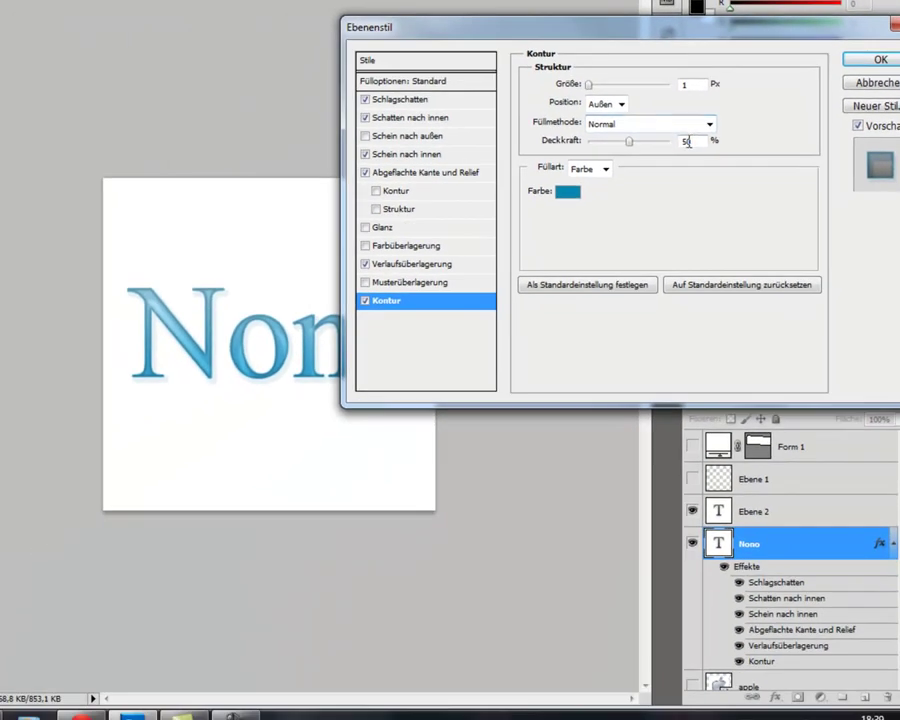
pyautogui.click(567, 191)
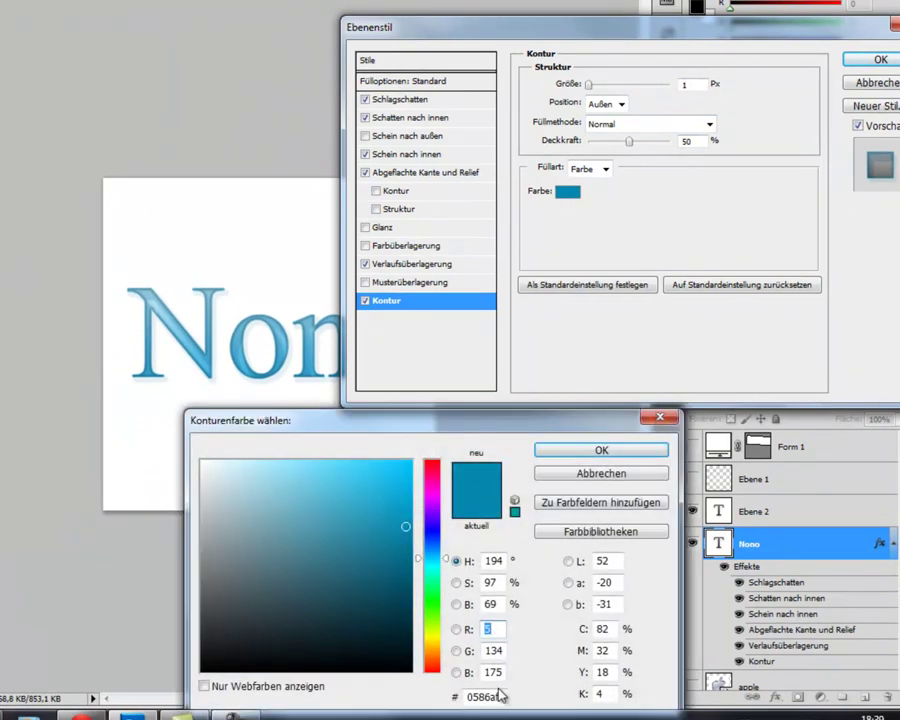
pyautogui.moveTo(500, 695); pyautogui.dragTo(467, 697)
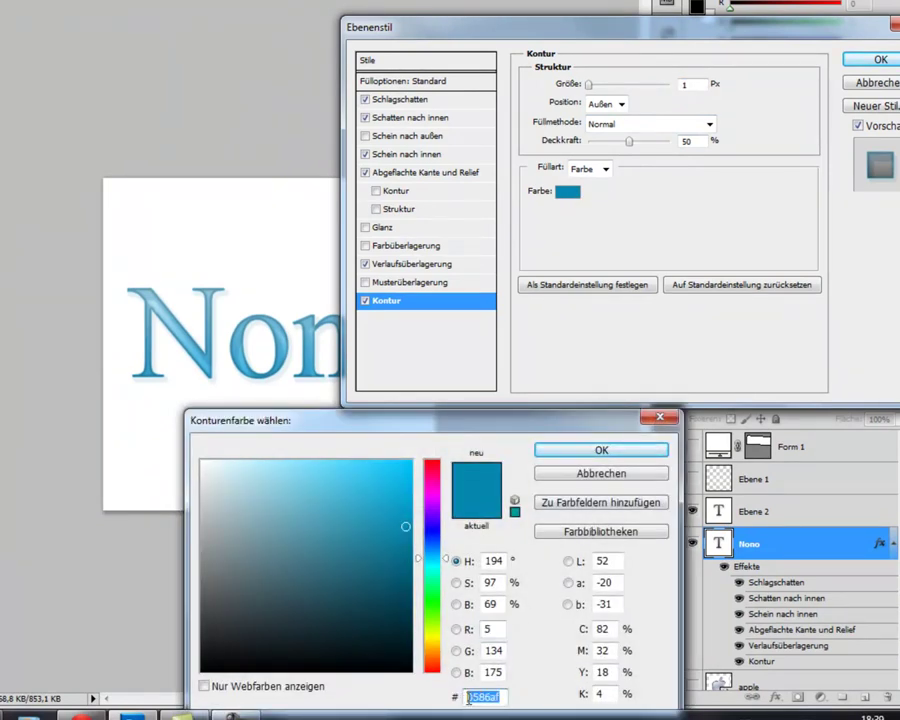
pyautogui.click(660, 420)
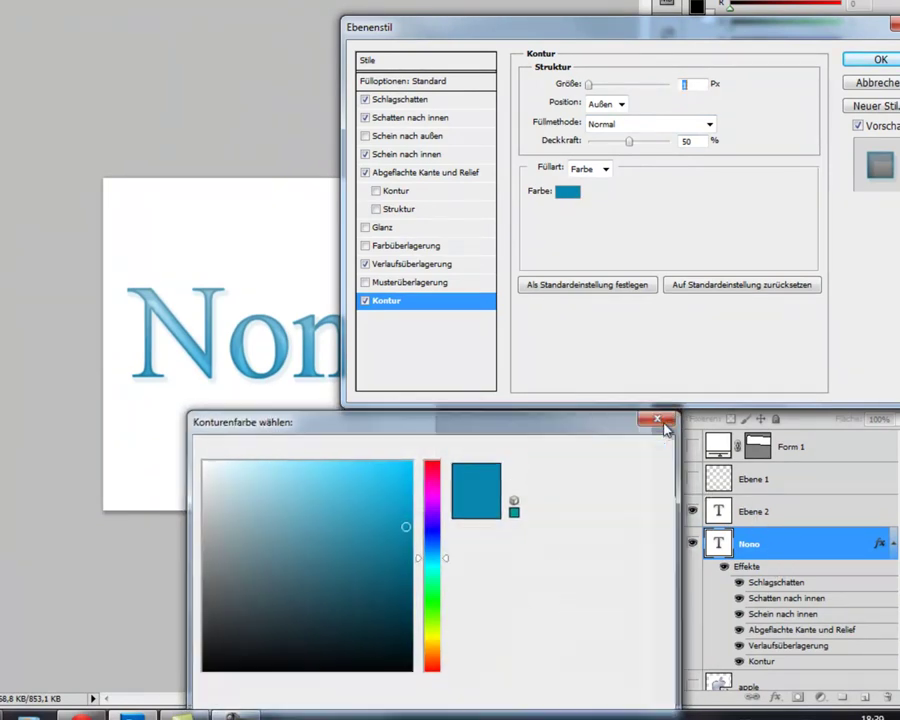
pyautogui.click(862, 62)
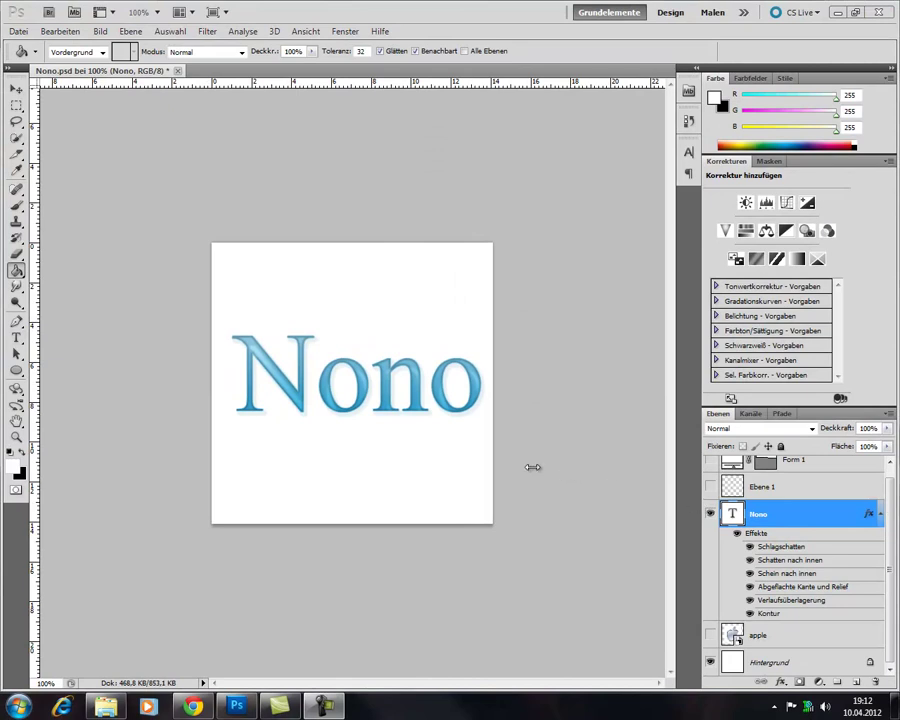
# Step: Load the Nono letter outline as a selection and zoom in on the text
pyautogui.hotkey('ctrl', 'h')
pyautogui.click(16, 104)
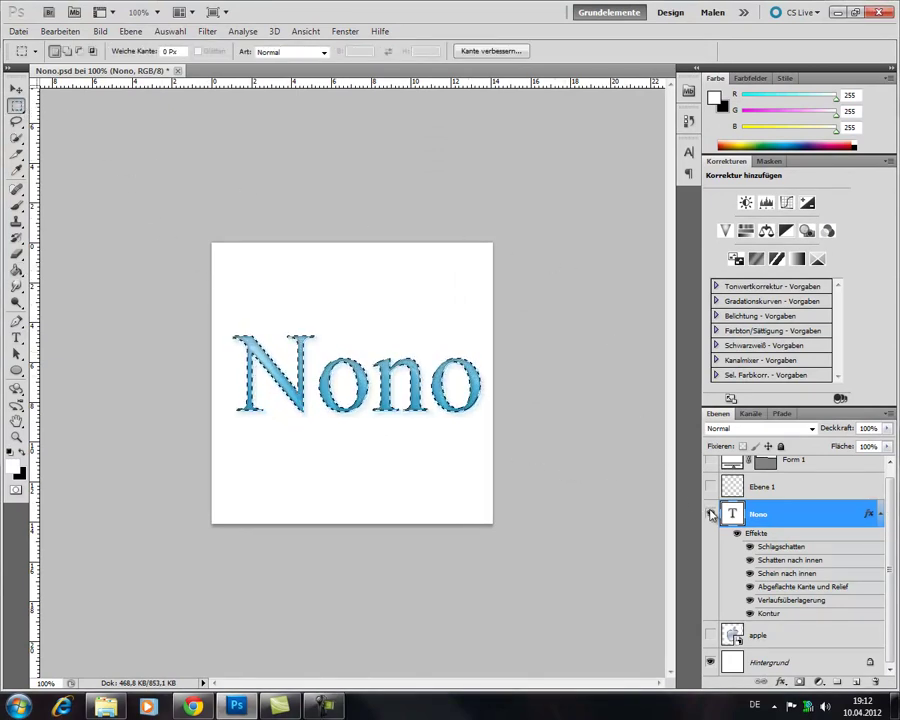
pyautogui.hotkey('ctrl', 'd')
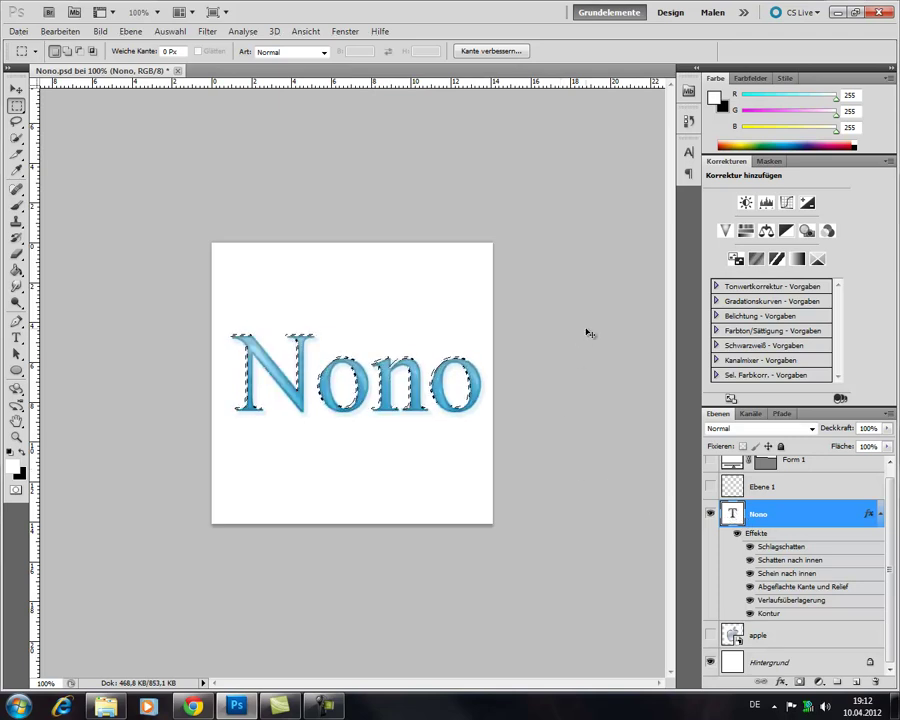
pyautogui.hotkey('ctrl', '+')
pyautogui.hotkey('ctrl', '+')
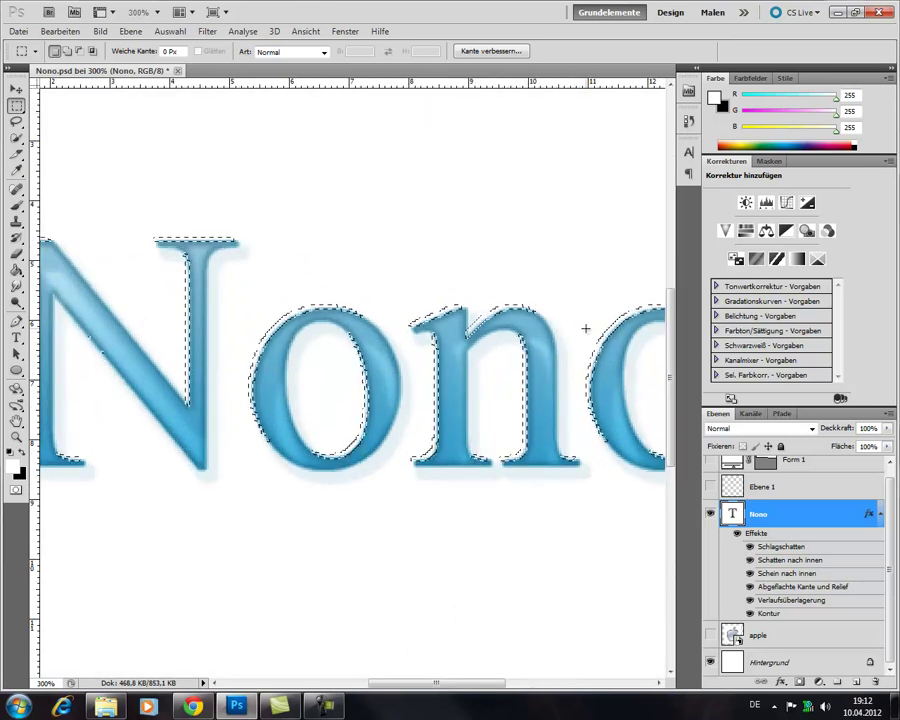
pyautogui.scroll(1, 380, 325)
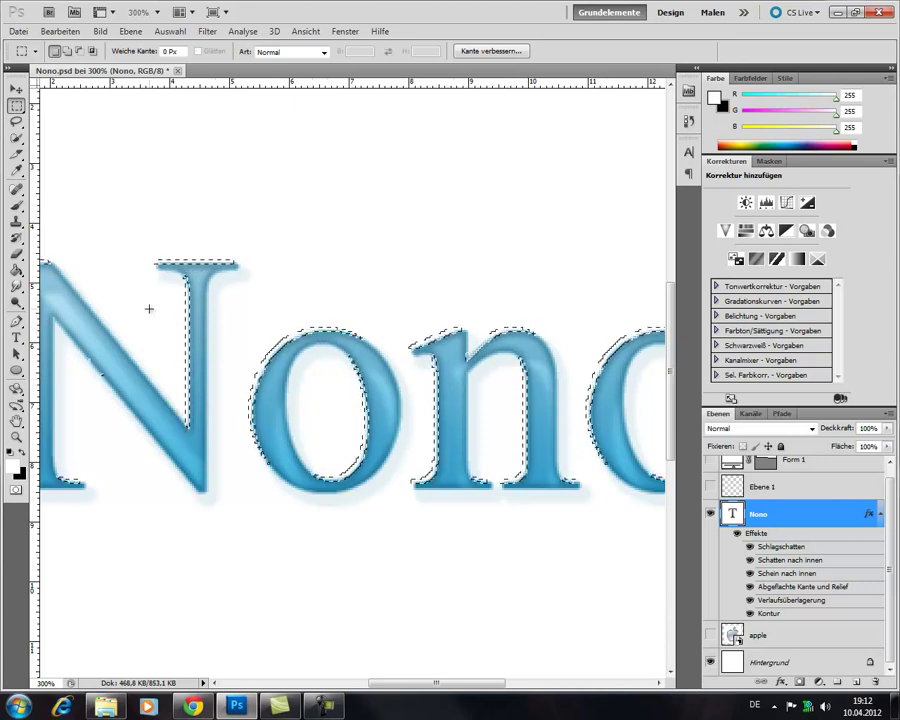
# Step: Add a new empty layer named Ebene 2 via Ebene > Neu > Ebene
pyautogui.click(130, 32)
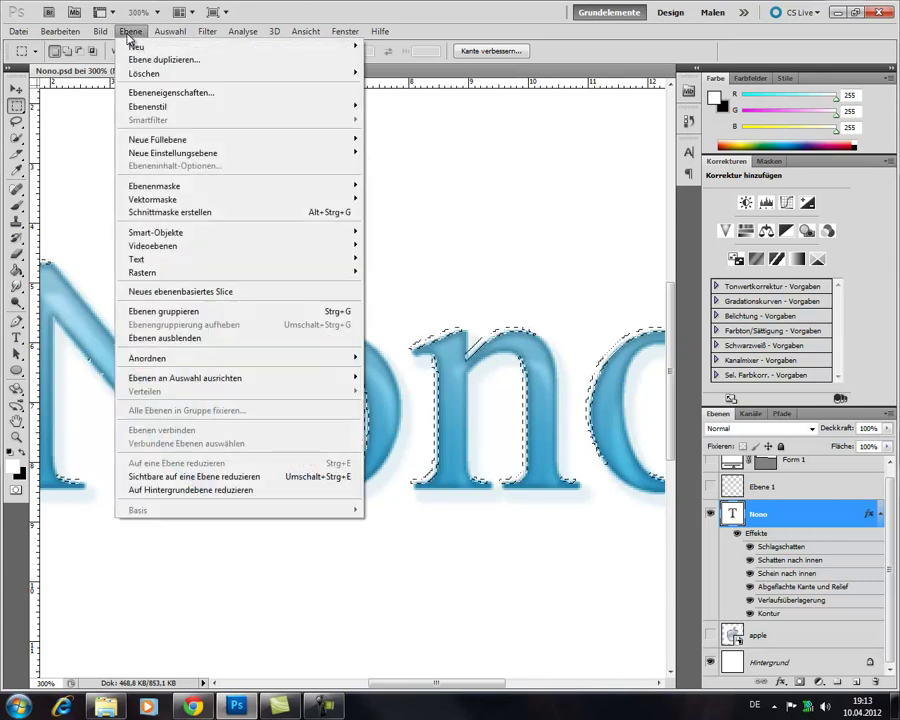
pyautogui.moveTo(150, 47)
pyautogui.click(373, 50)
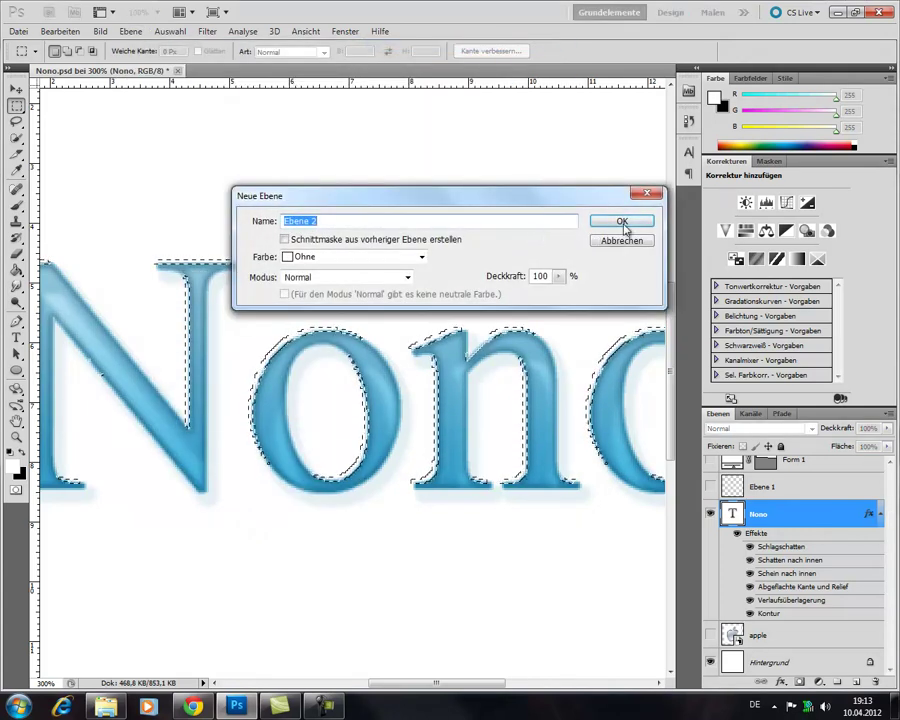
pyautogui.click(625, 223)
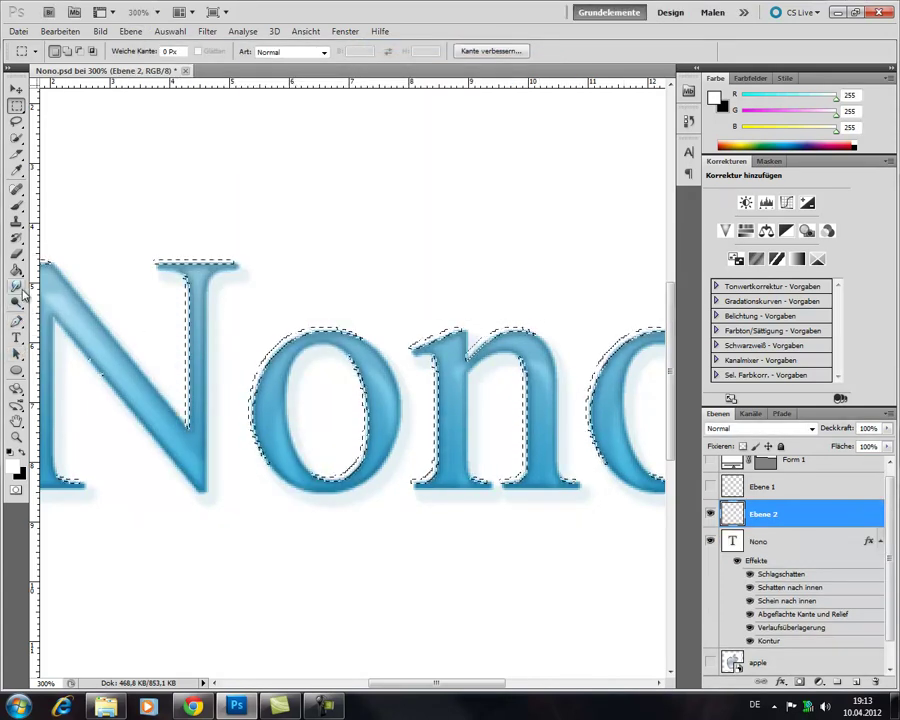
# Step: Fill the letter selection with white on Ebene 2 using the Paint Bucket, then deselect
pyautogui.press('g')
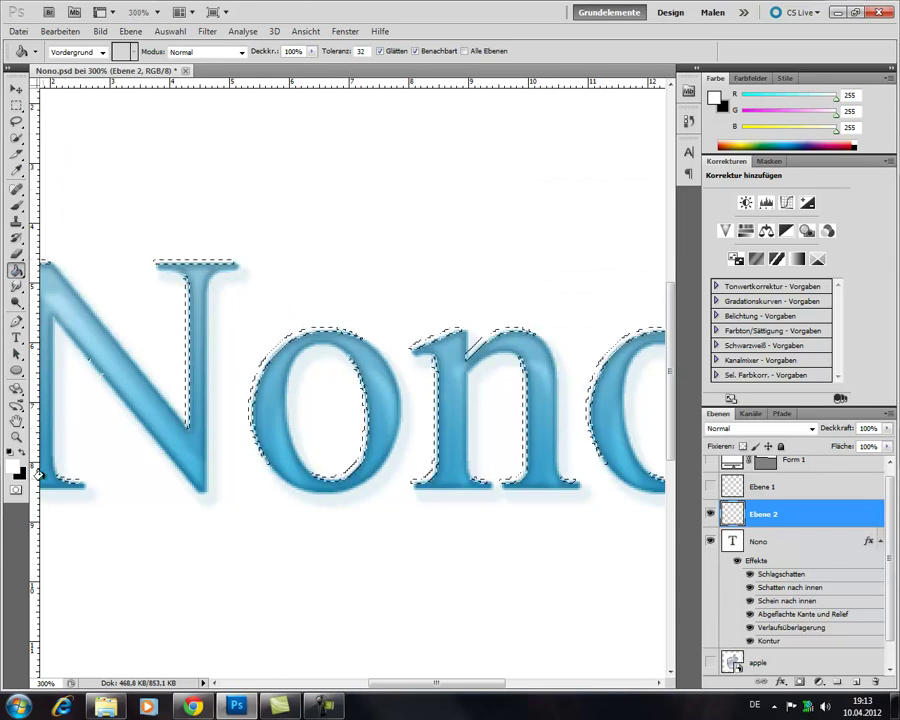
pyautogui.click(268, 348)
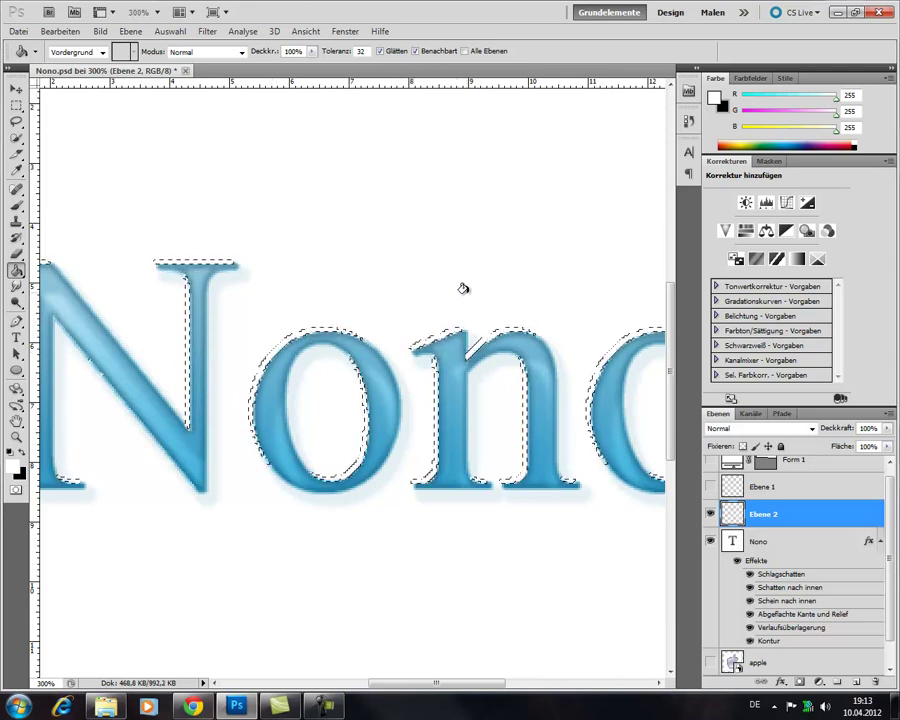
pyautogui.hotkey('ctrl', 'd')
pyautogui.hotkey('ctrl', 'z')
pyautogui.hotkey('ctrl', '-')
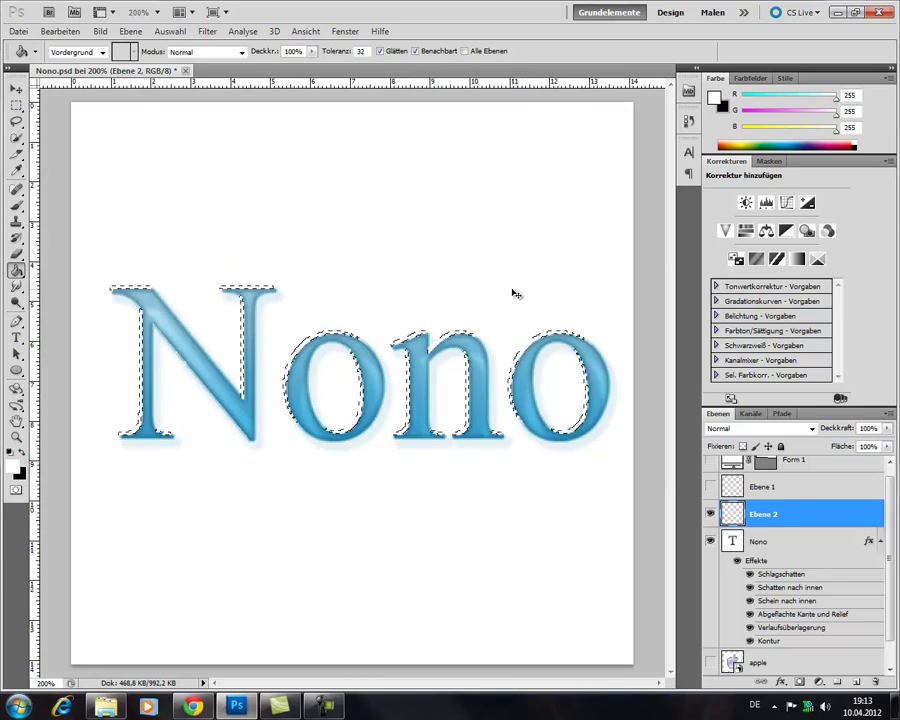
pyautogui.hotkey('ctrl', 'd')
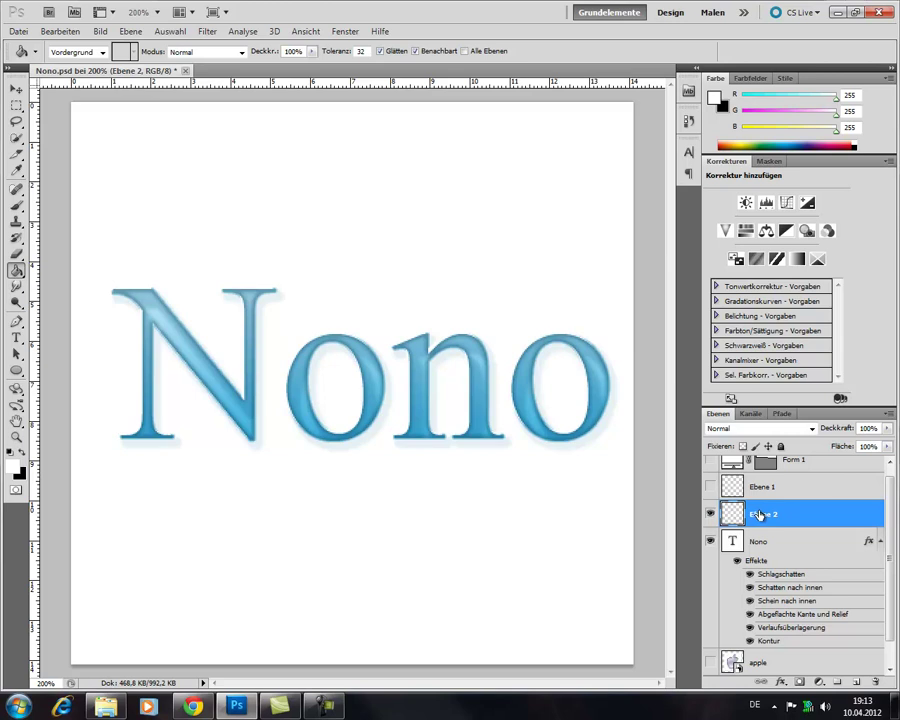
pyautogui.hotkey('ctrl', 't')
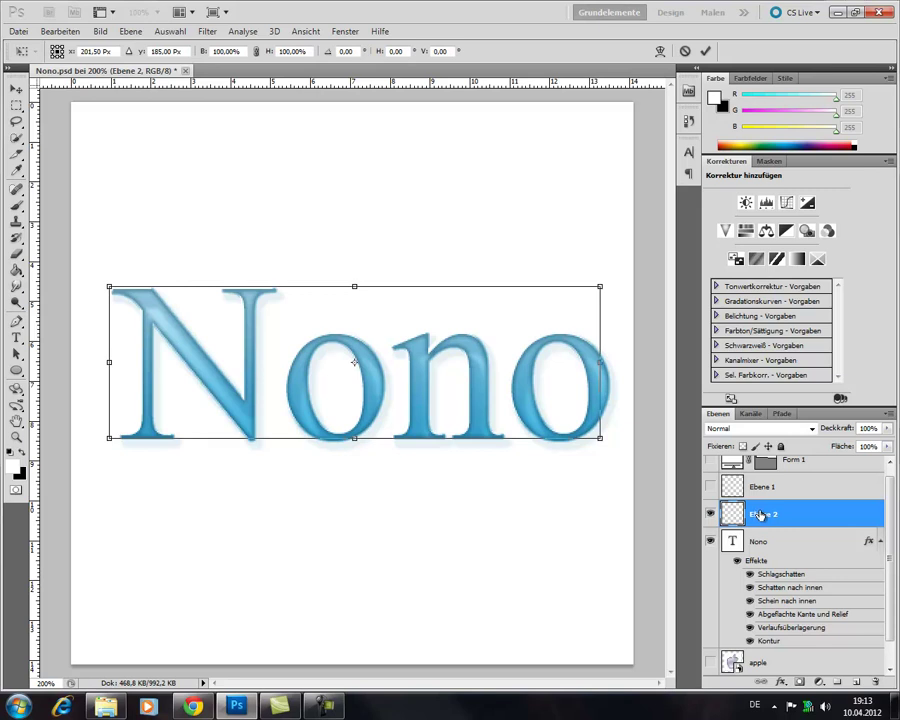
# Step: Offset the white letters one pixel down and right, commit the transform, and zoom to 100%
pyautogui.press('Down')
pyautogui.press('Down')
pyautogui.press('Down')
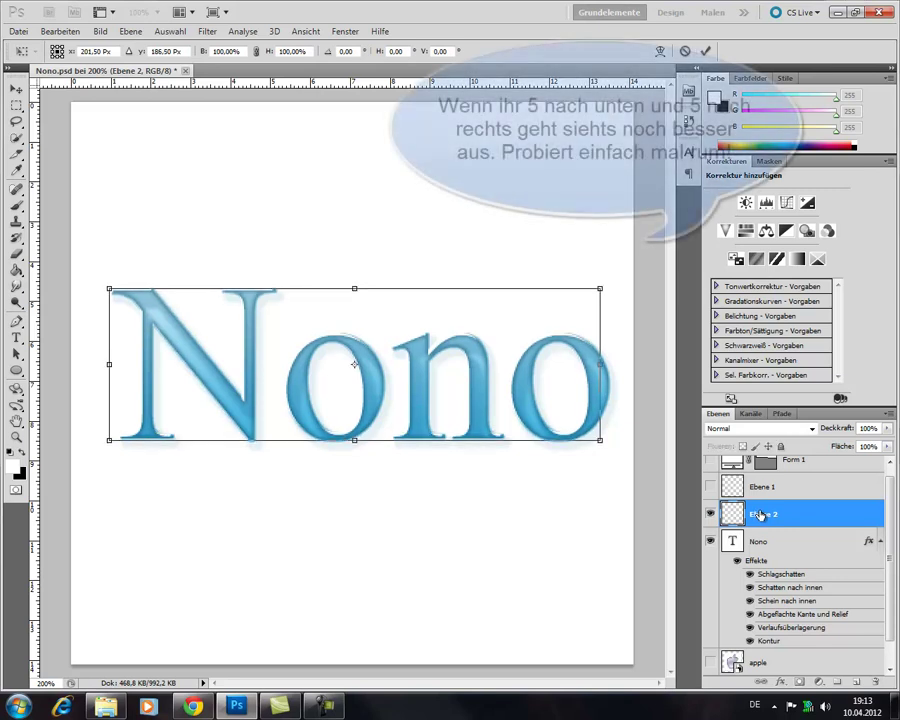
pyautogui.press('Right')
pyautogui.press('Right')
pyautogui.press('Right')
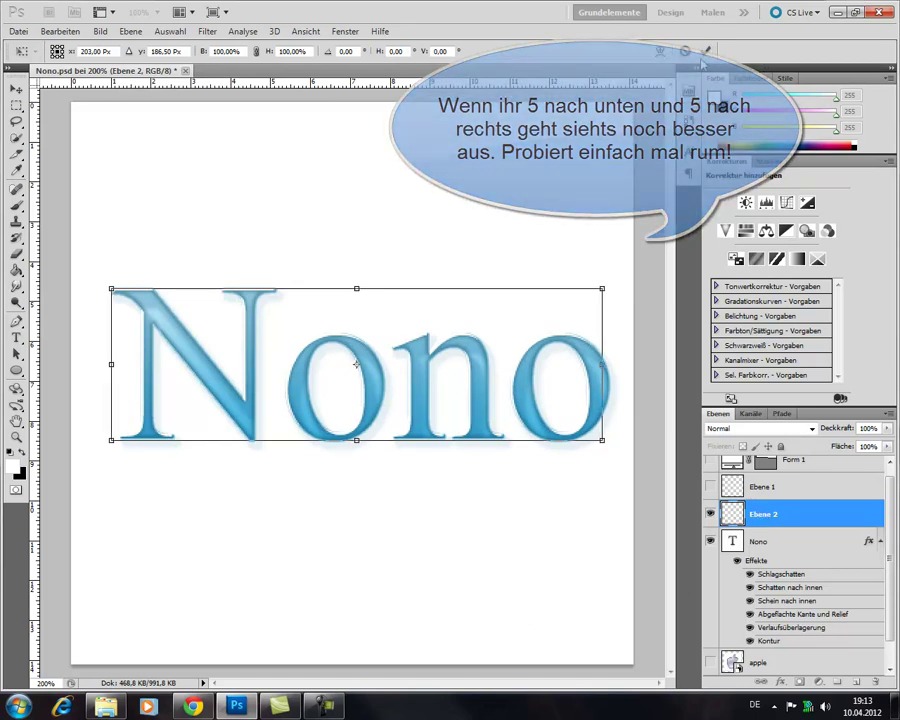
pyautogui.click(708, 50)
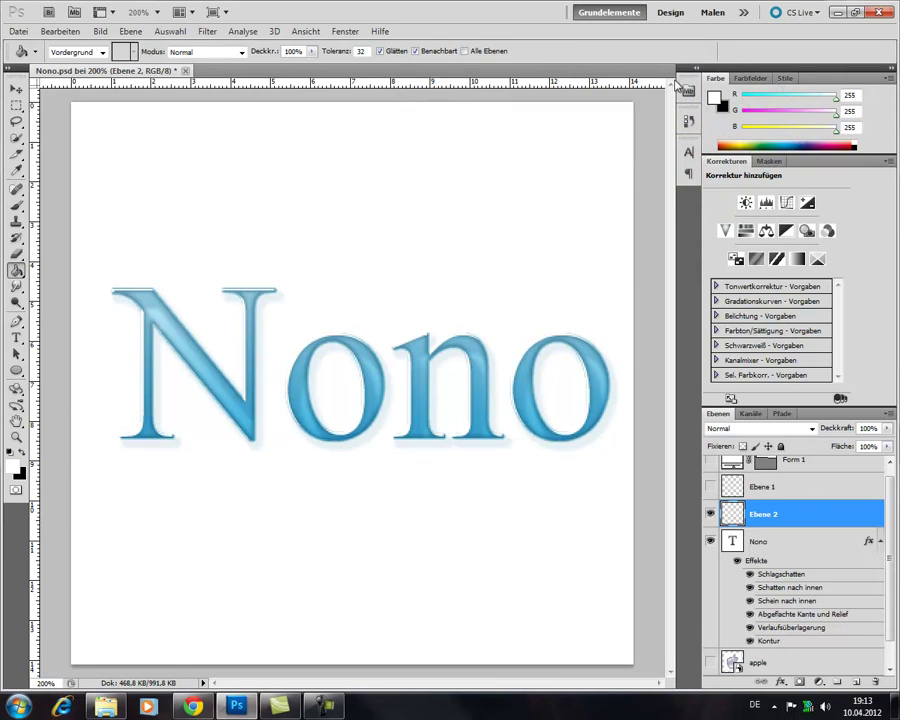
pyautogui.hotkey('ctrl', '-')
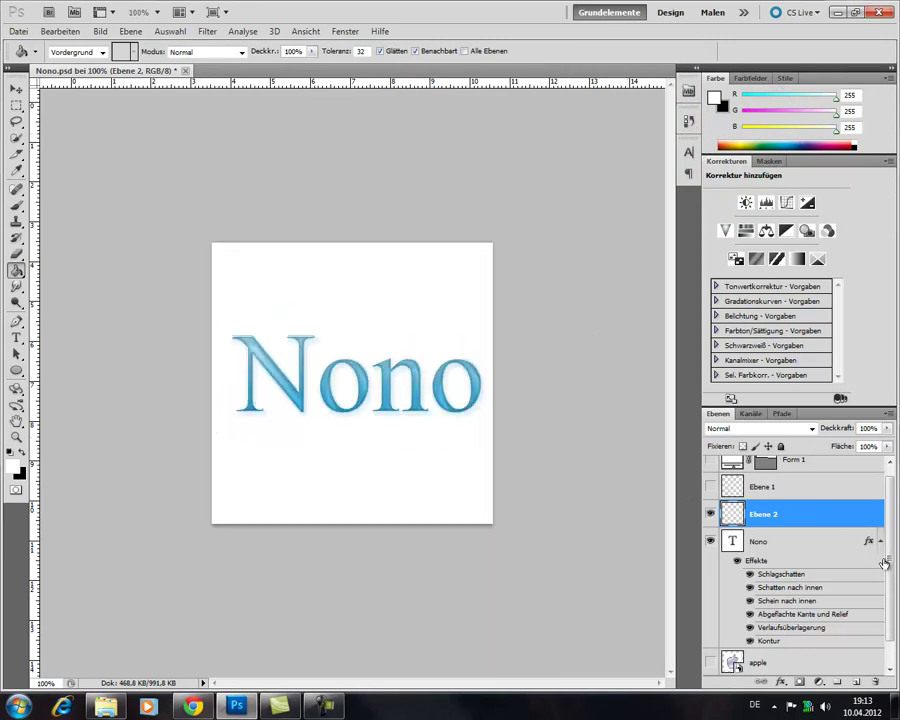
pyautogui.scroll(1, 788, 557)
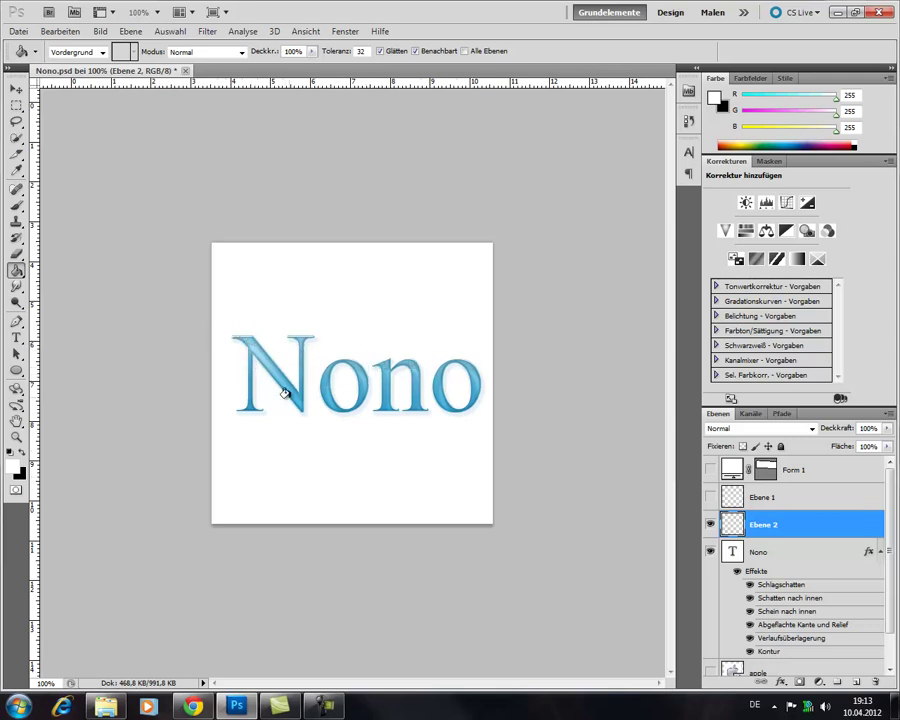
# Step: Choose the Rectangle tool, draw a trial rectangle over the top of Nono, then undo it
pyautogui.click(17, 372)
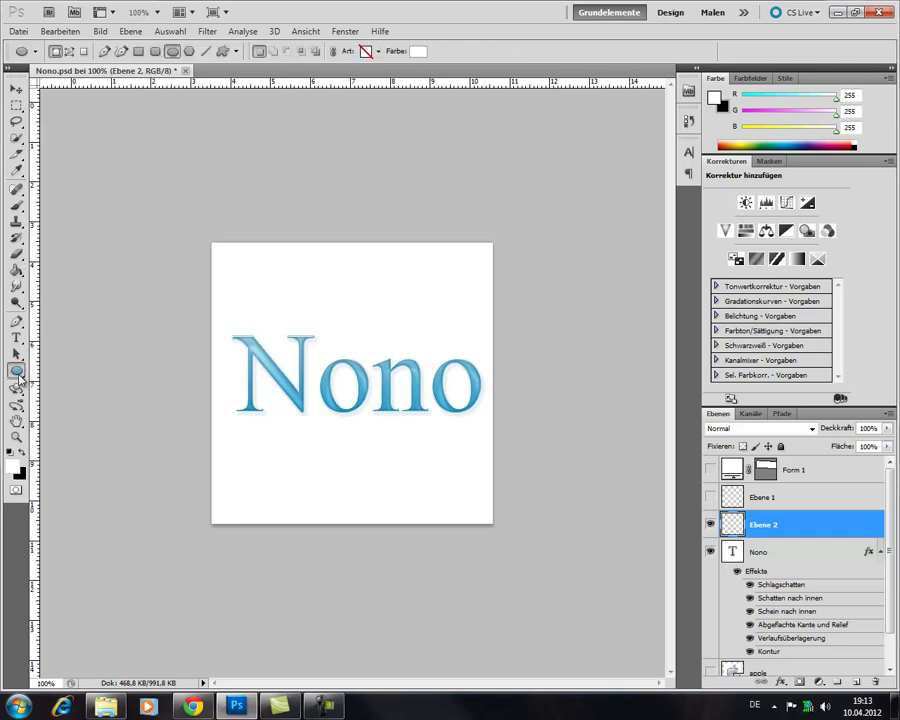
pyautogui.click(19, 377)
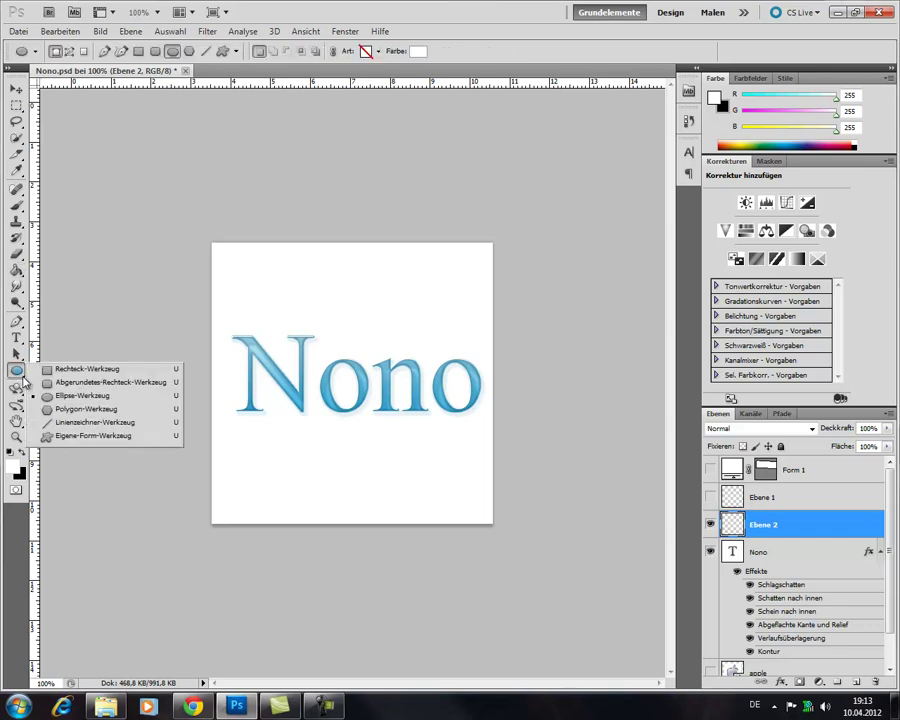
pyautogui.click(70, 369)
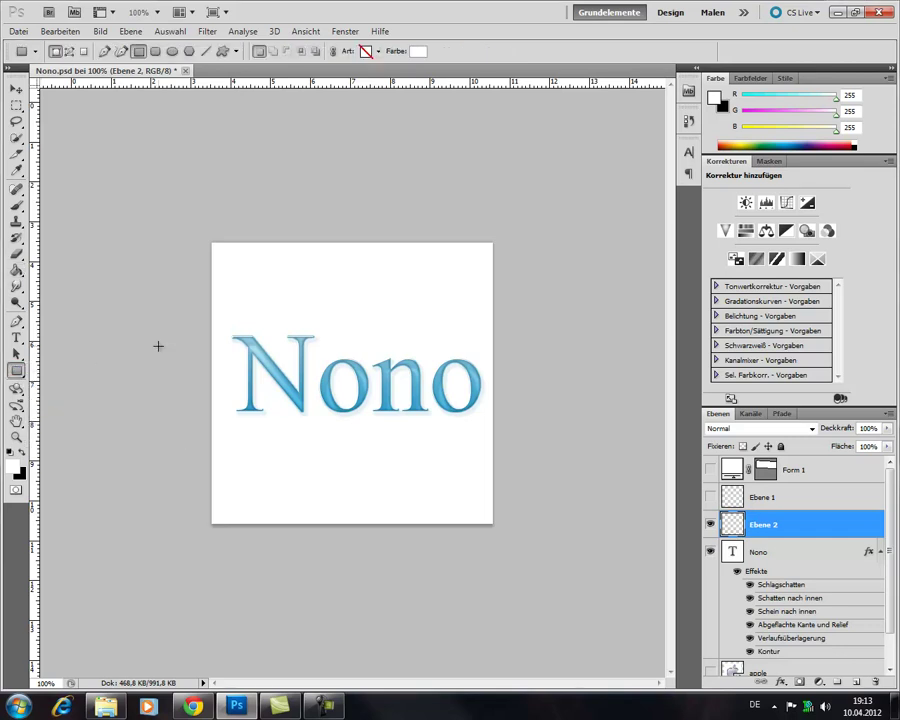
pyautogui.moveTo(197, 293); pyautogui.dragTo(502, 375)
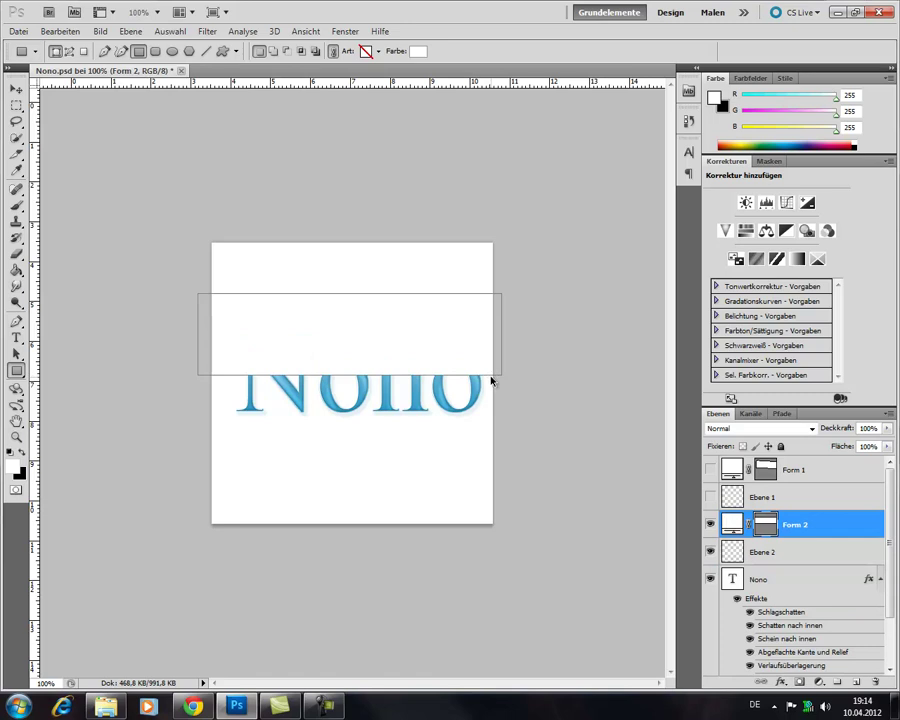
pyautogui.hotkey('ctrl', 'z')
# Step: Create a new empty layer, Ebene 3
pyautogui.click(133, 32)
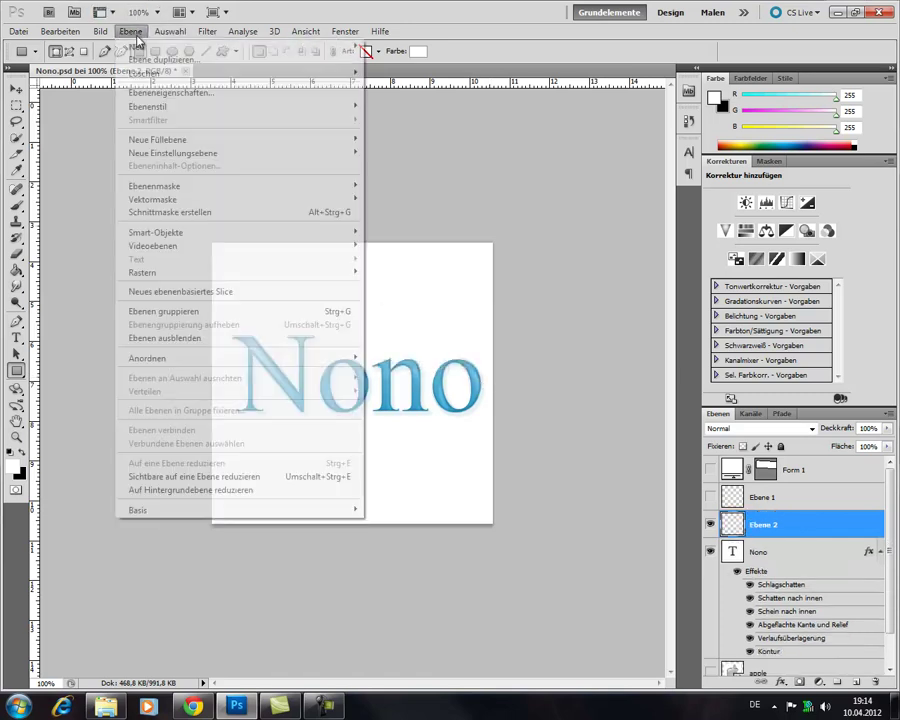
pyautogui.moveTo(136, 44)
pyautogui.click(390, 45)
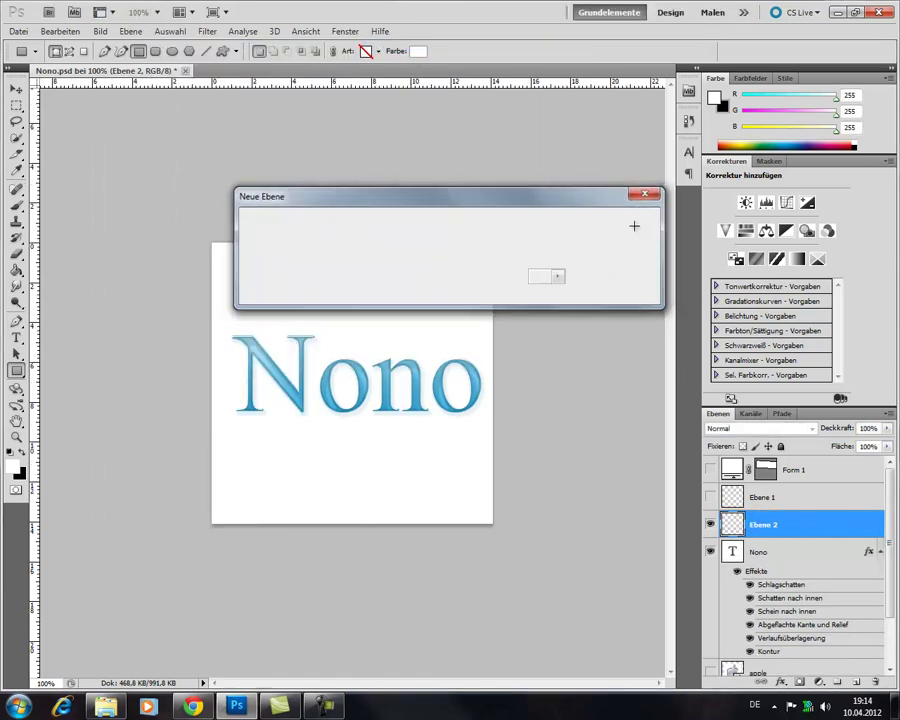
pyautogui.click(634, 226)
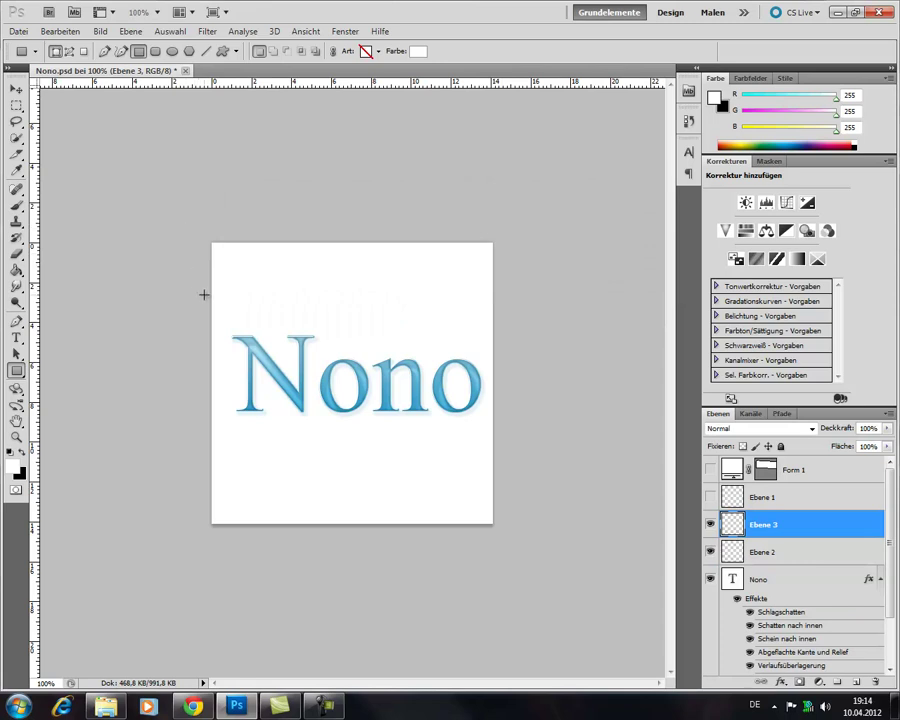
# Step: Draw a white rectangle across the upper half of Nono and set its opacity to 22%
pyautogui.moveTo(204, 295); pyautogui.dragTo(504, 376)
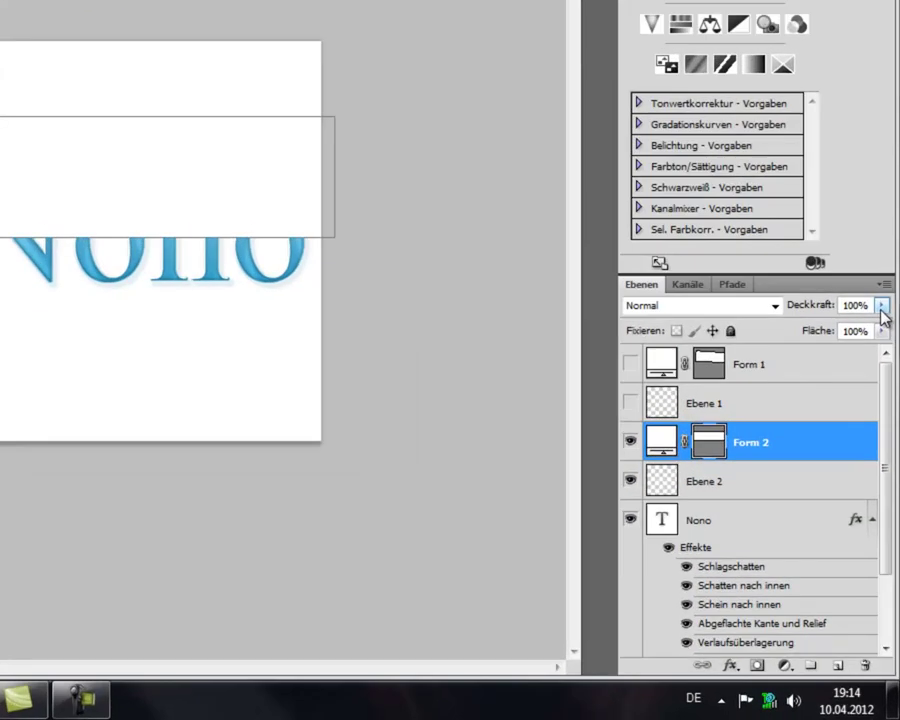
pyautogui.click(881, 305)
pyautogui.moveTo(879, 326); pyautogui.dragTo(820, 328)
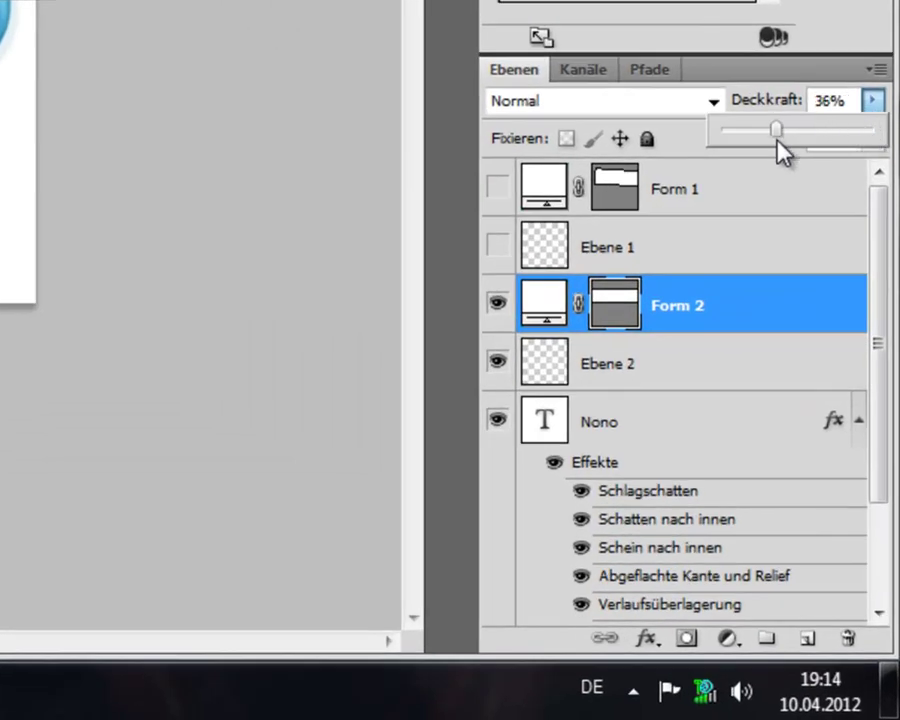
pyautogui.moveTo(778, 140); pyautogui.dragTo(756, 139)
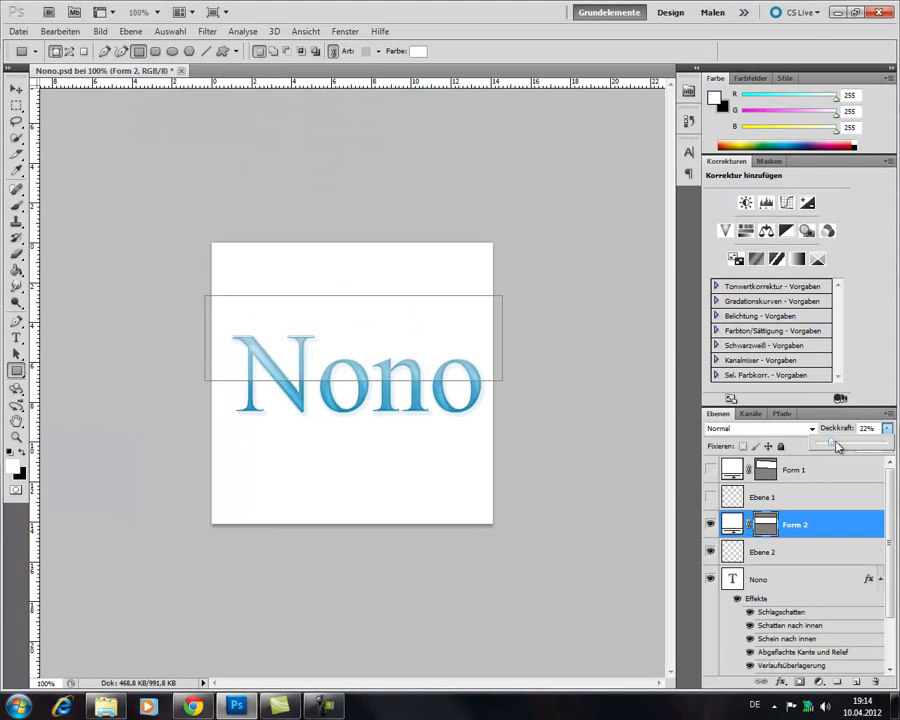
pyautogui.click(595, 379)
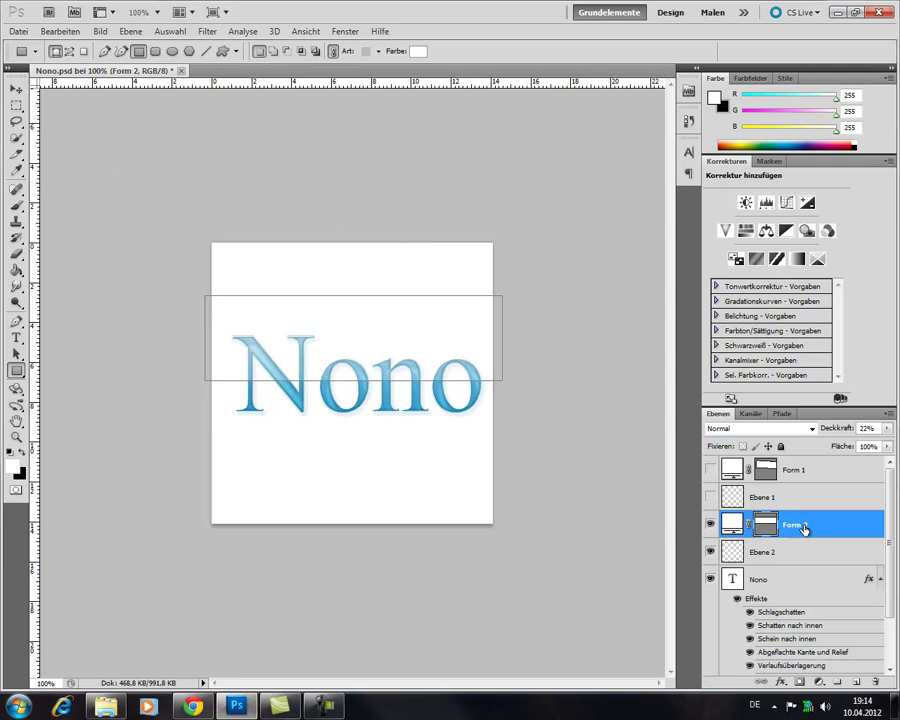
# Step: Warp the rectangle, bending its bottom edge upward on left and right into a curve across Nono
pyautogui.hotkey('ctrl', 't')
pyautogui.rightClick(414, 338)
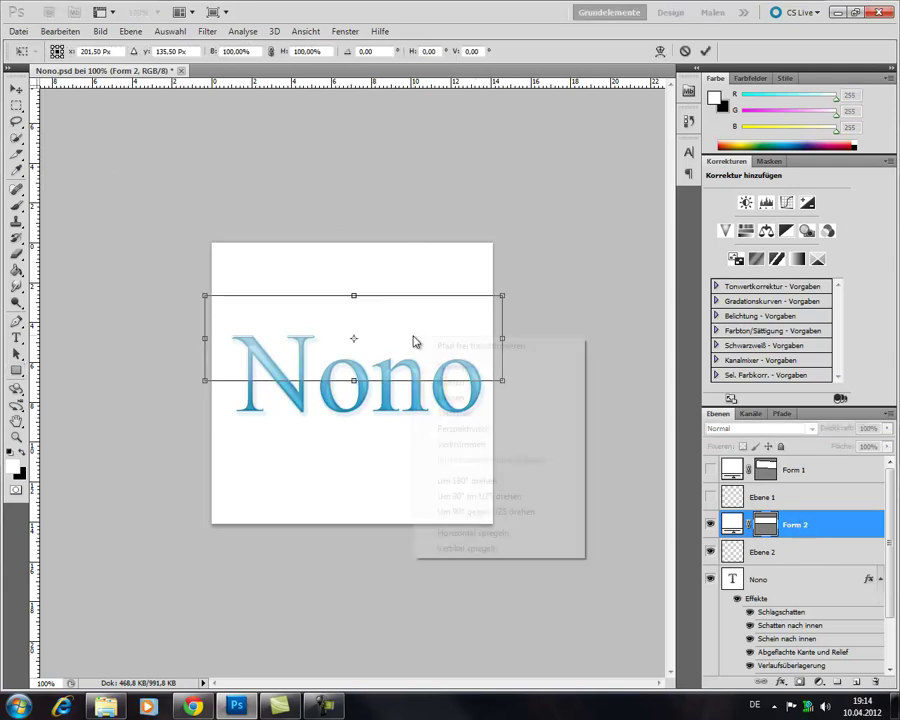
pyautogui.click(487, 444)
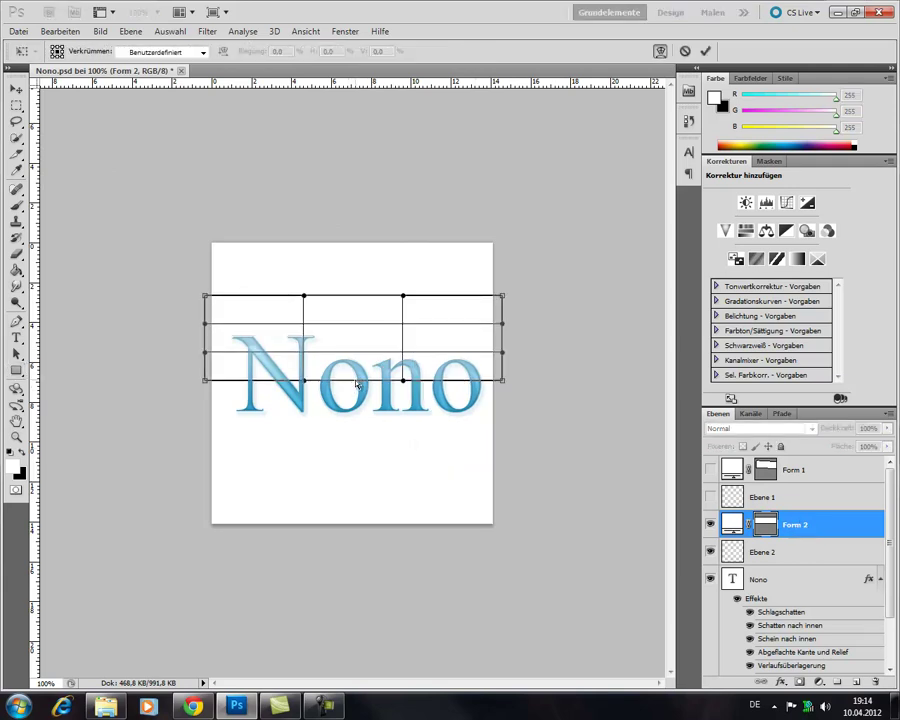
pyautogui.moveTo(304, 381); pyautogui.dragTo(309, 357)
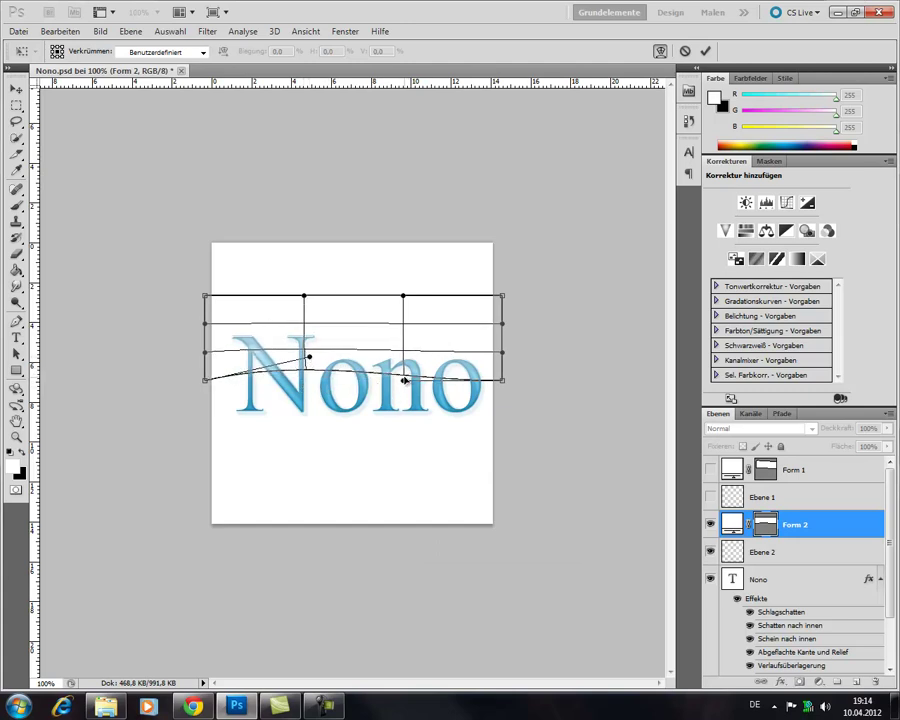
pyautogui.moveTo(403, 382); pyautogui.dragTo(404, 372)
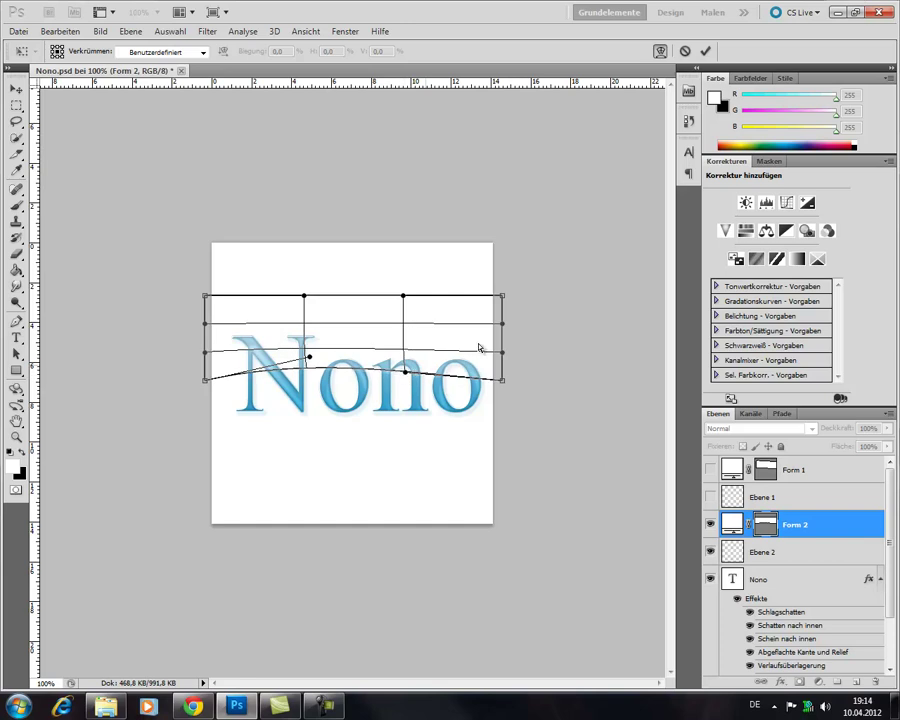
pyautogui.click(706, 51)
pyautogui.press('2')
pyautogui.press('2')
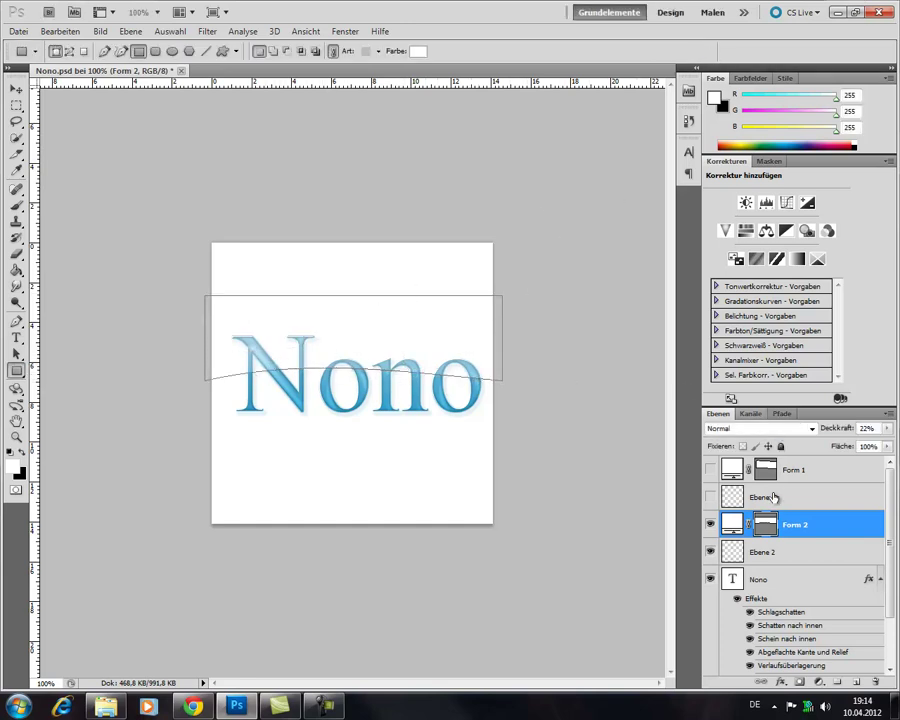
# Step: Select the Nono text layer and make the apple logo layer visible behind it
pyautogui.click(740, 582)
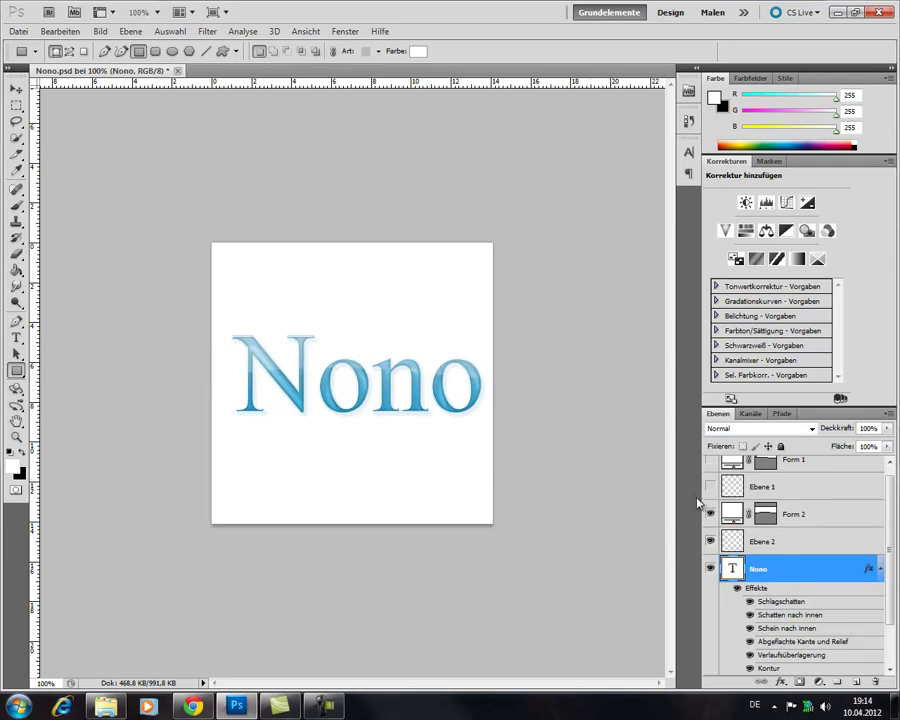
pyautogui.scroll(-2, 806, 518)
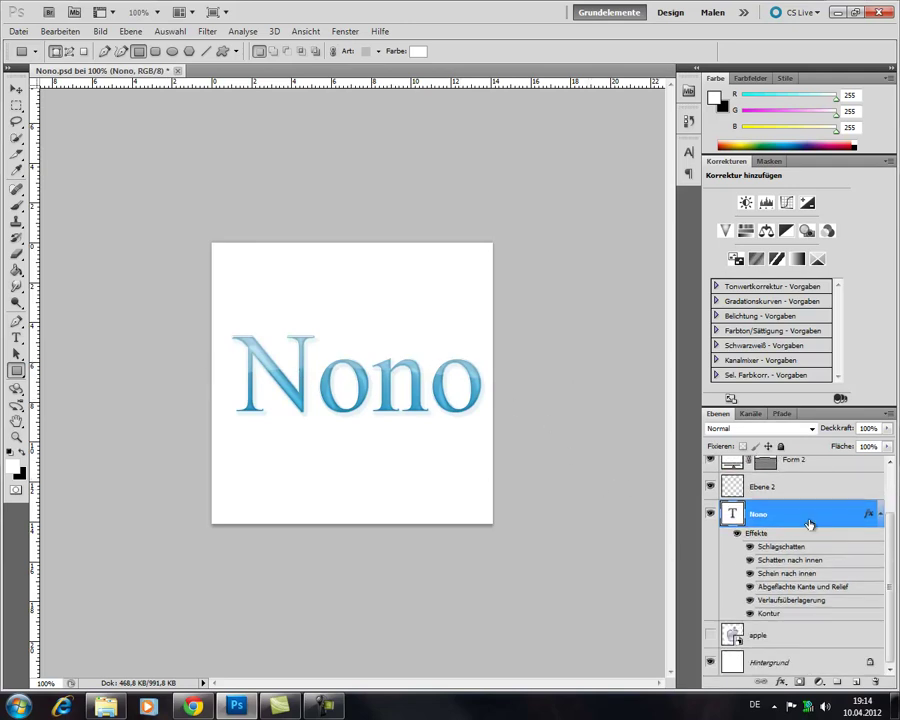
pyautogui.click(711, 635)
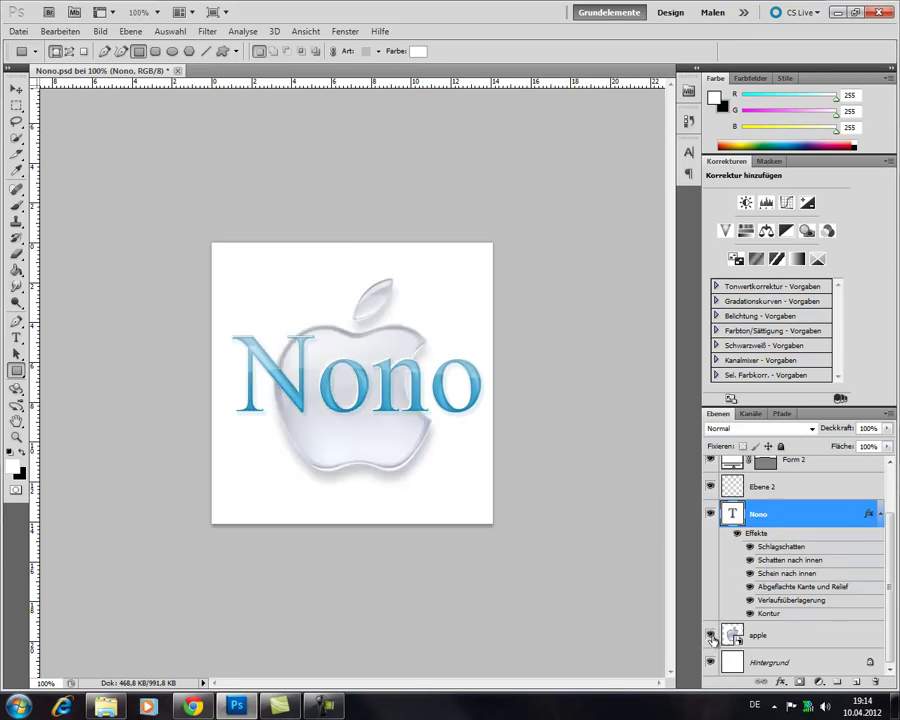